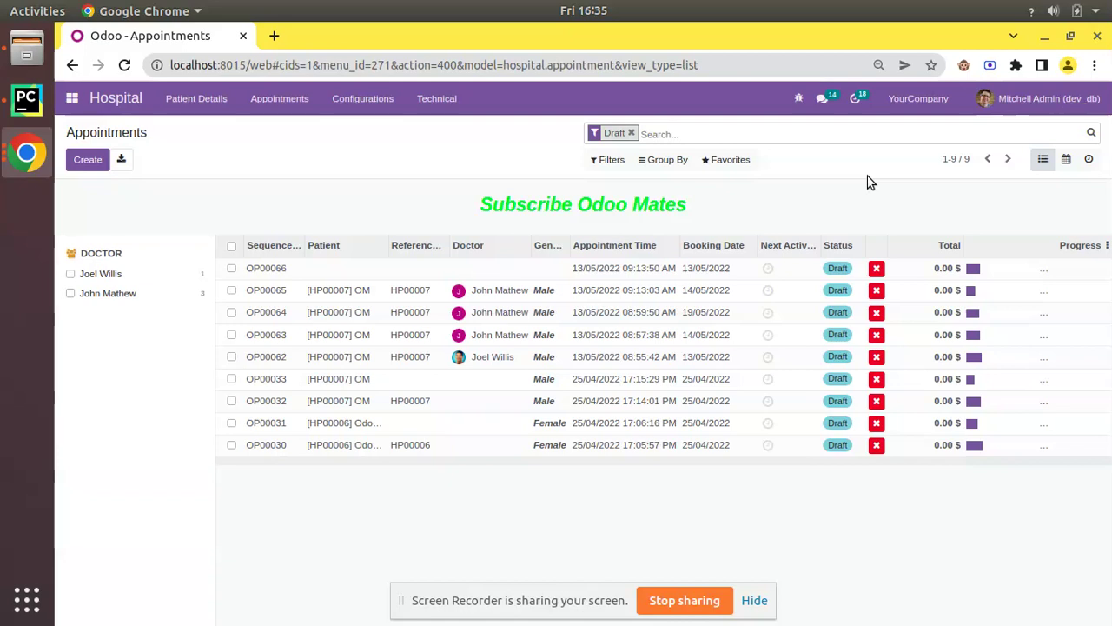
# Step: Go to Invoicing > Customers > Invoices and create a new blank customer invoice
pyautogui.click(73, 98)
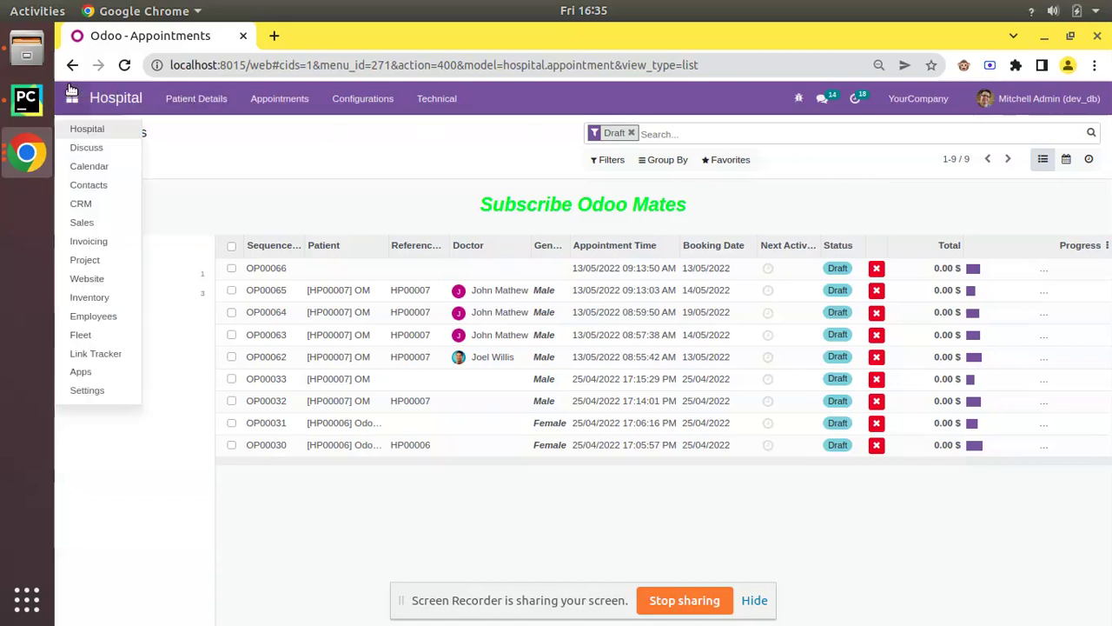
pyautogui.click(100, 234)
pyautogui.click(263, 99)
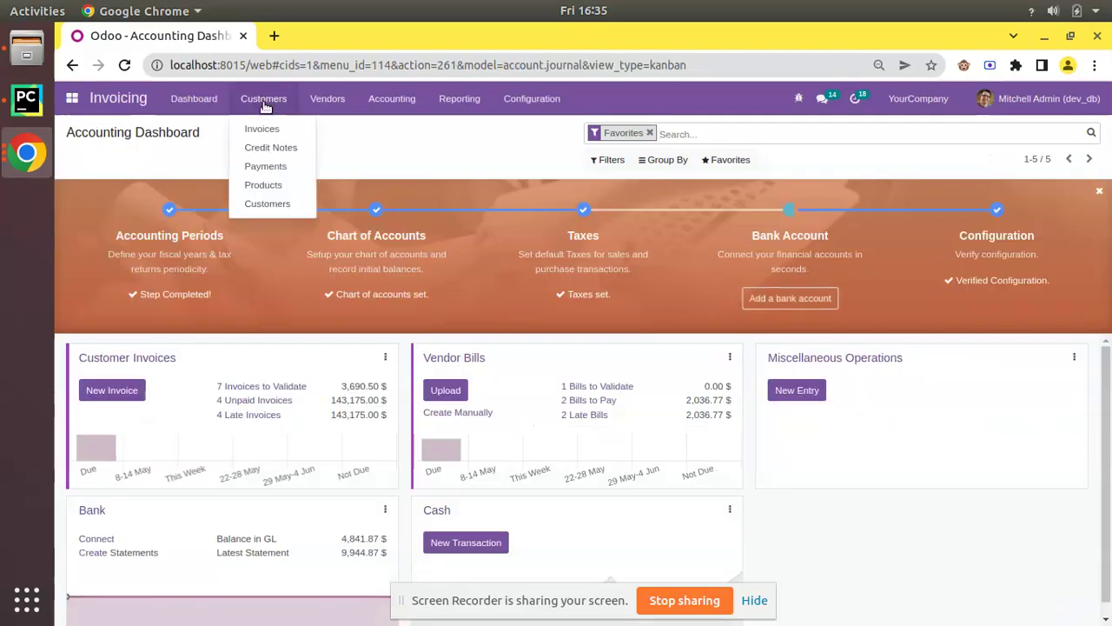
pyautogui.click(279, 134)
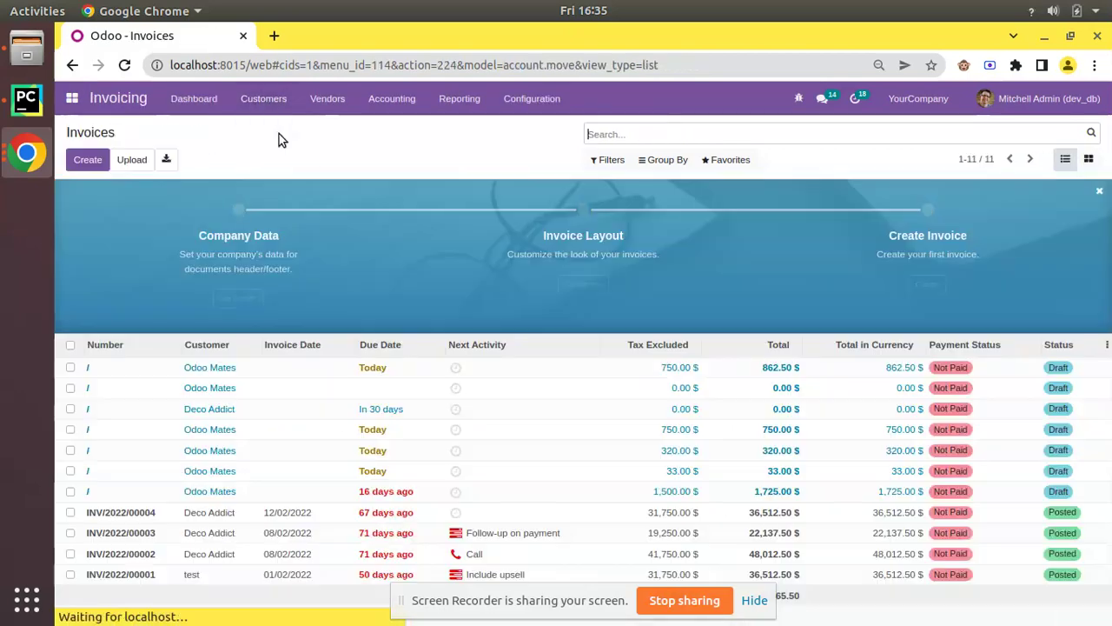
pyautogui.click(87, 159)
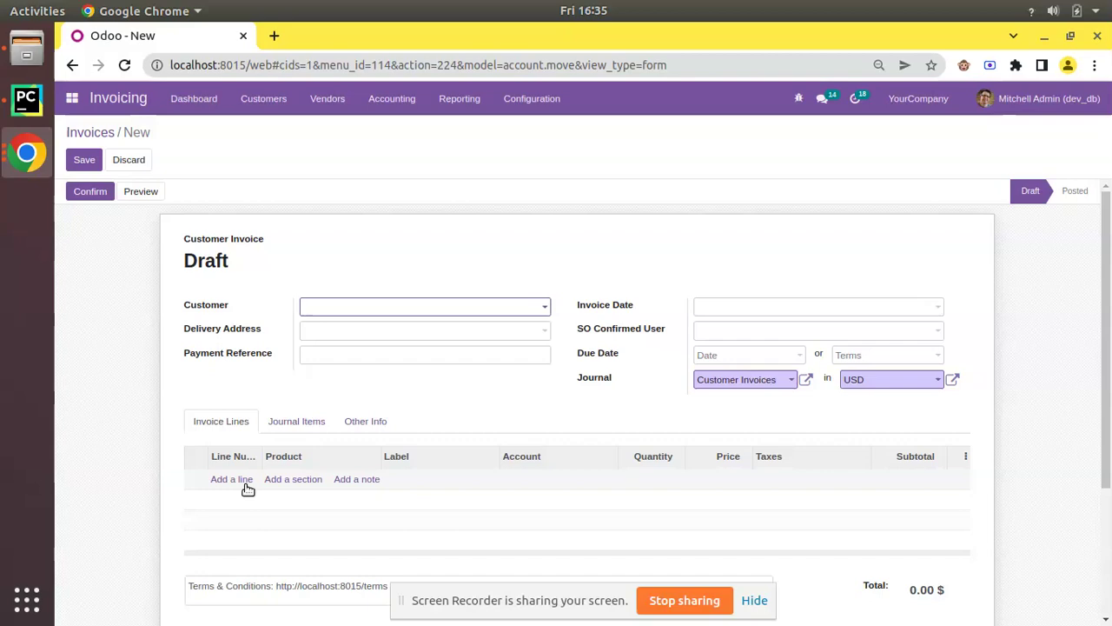
pyautogui.click(337, 310)
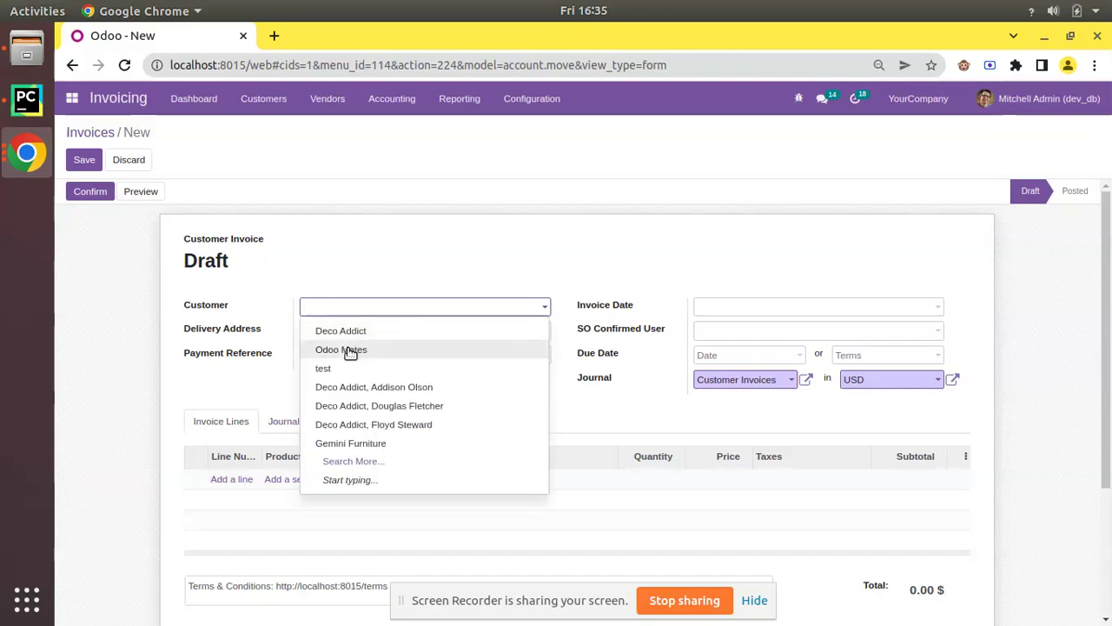
# Step: Set the customer to Odoo Mates and add a Customizable Desk invoice line
pyautogui.click(350, 352)
pyautogui.click(237, 481)
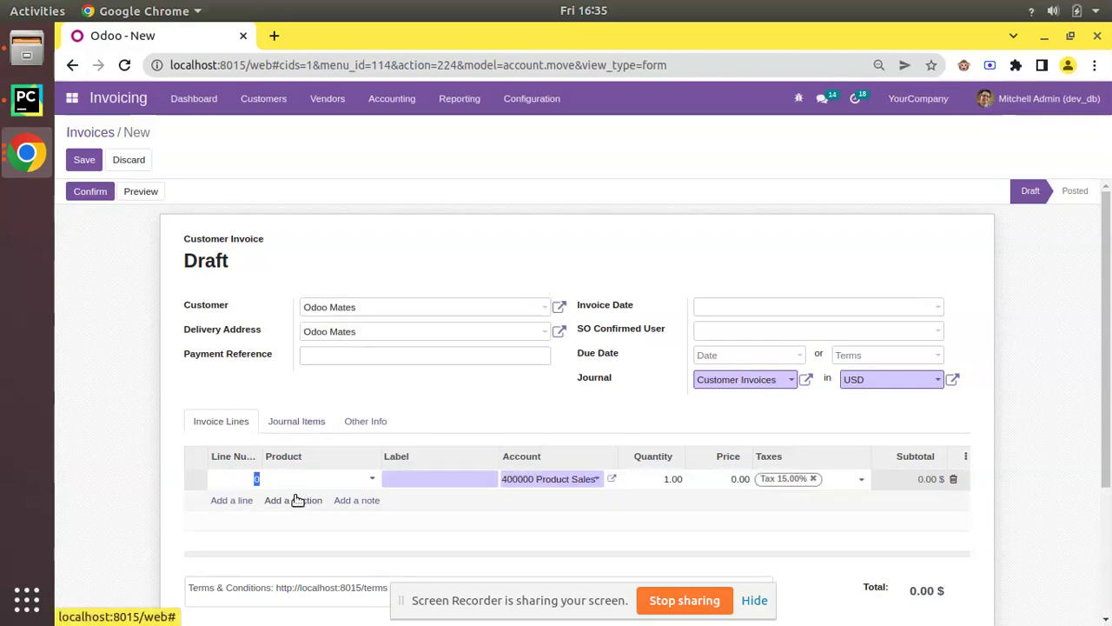
pyautogui.click(299, 479)
pyautogui.click(375, 363)
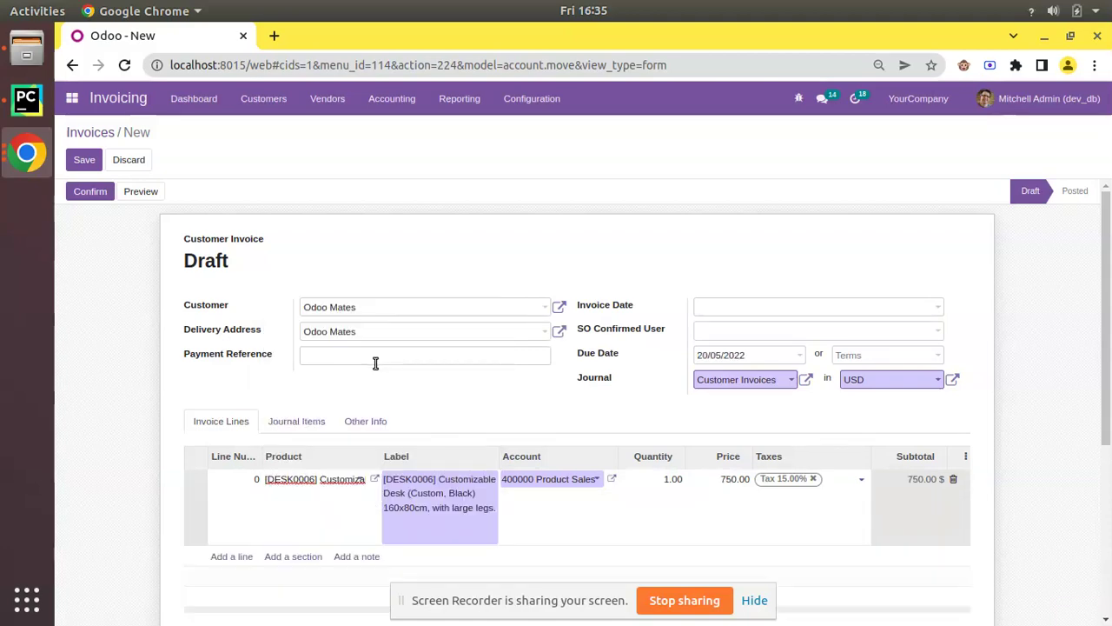
pyautogui.scroll(-2, 431, 434)
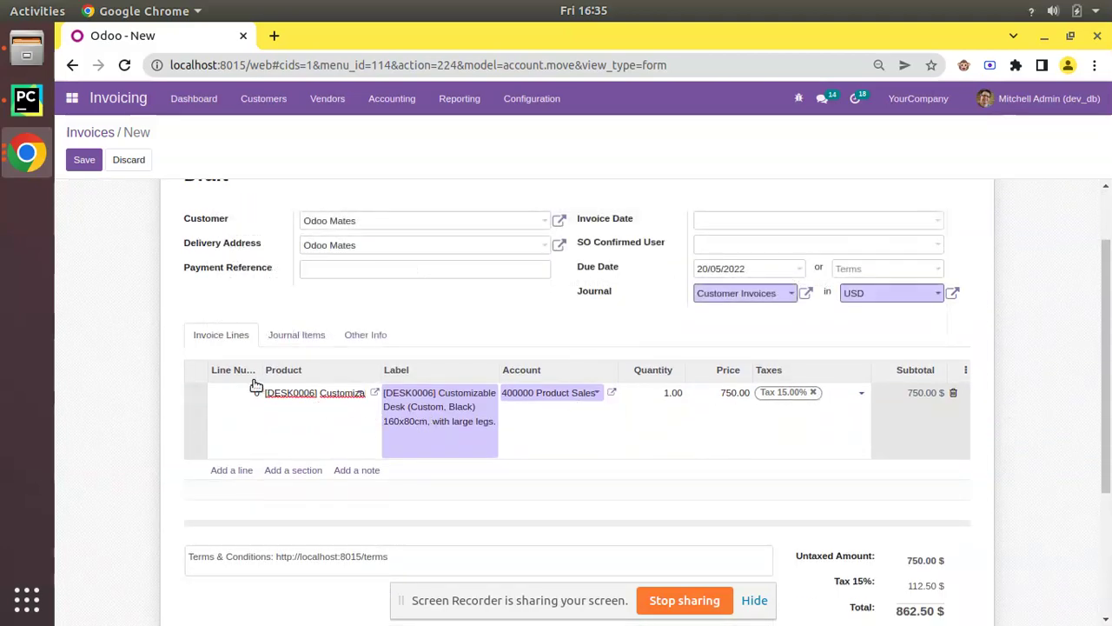
# Step: Give the line Line Number 1 and save the draft invoice
pyautogui.click(227, 409)
pyautogui.click(379, 315)
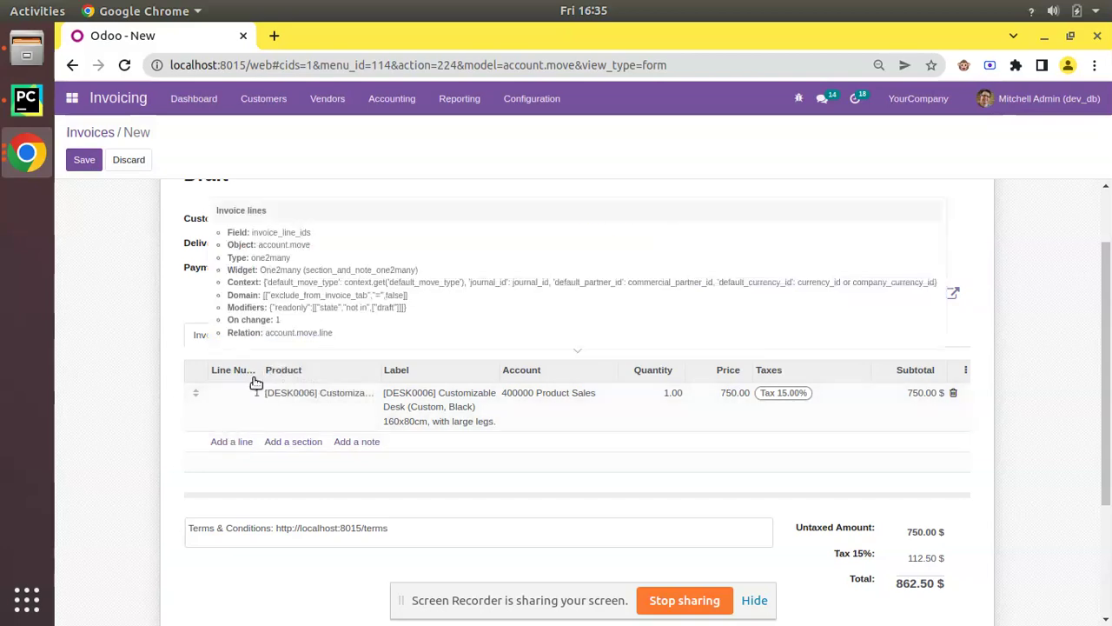
pyautogui.click(77, 160)
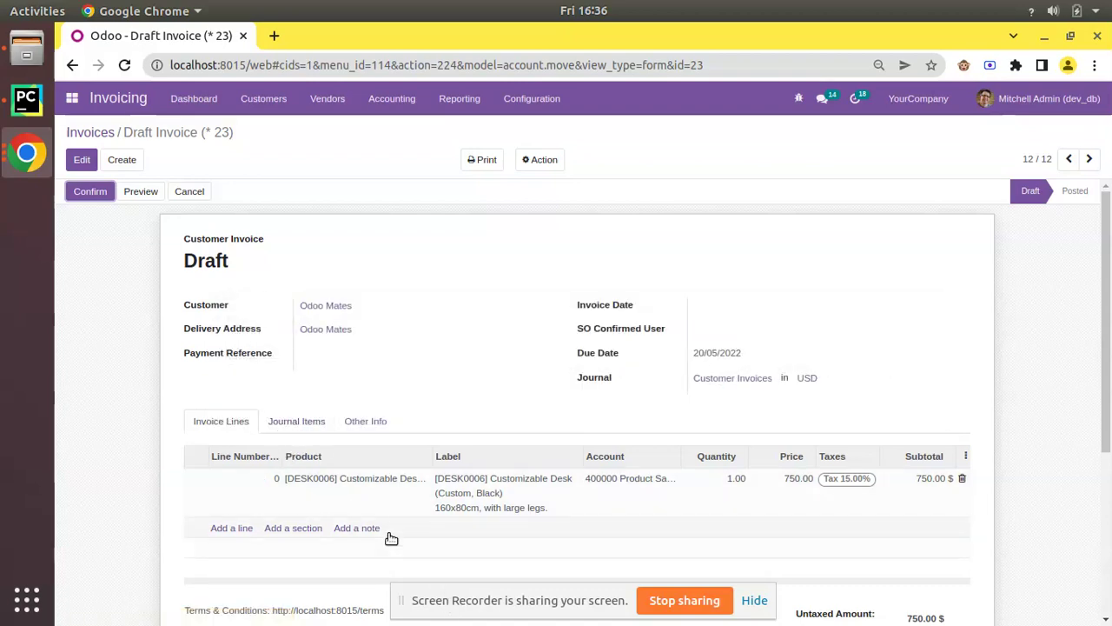
# Step: Review the Journal Items: 862.50 receivable against 750.00 sales and 112.50 tax
pyautogui.moveTo(391, 539)
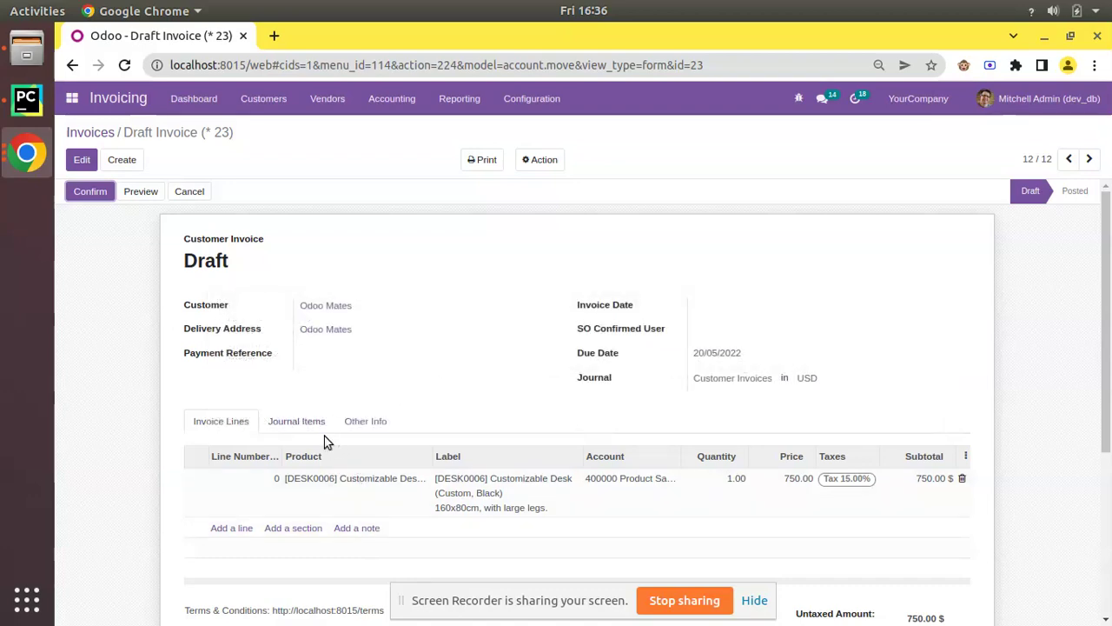
pyautogui.scroll(-2, 249, 426)
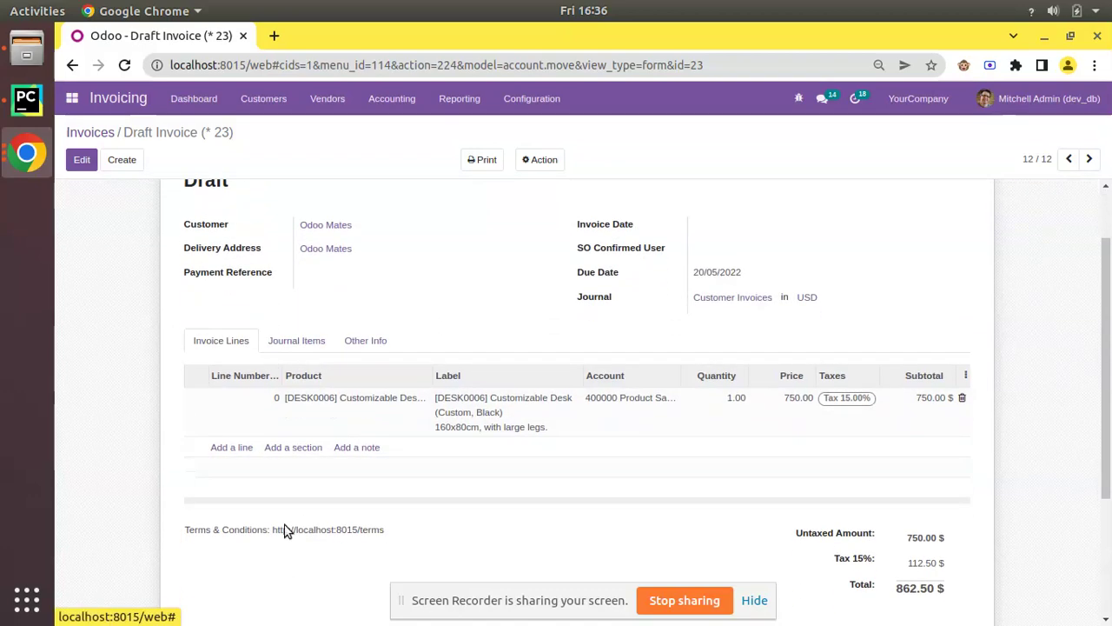
pyautogui.click(311, 339)
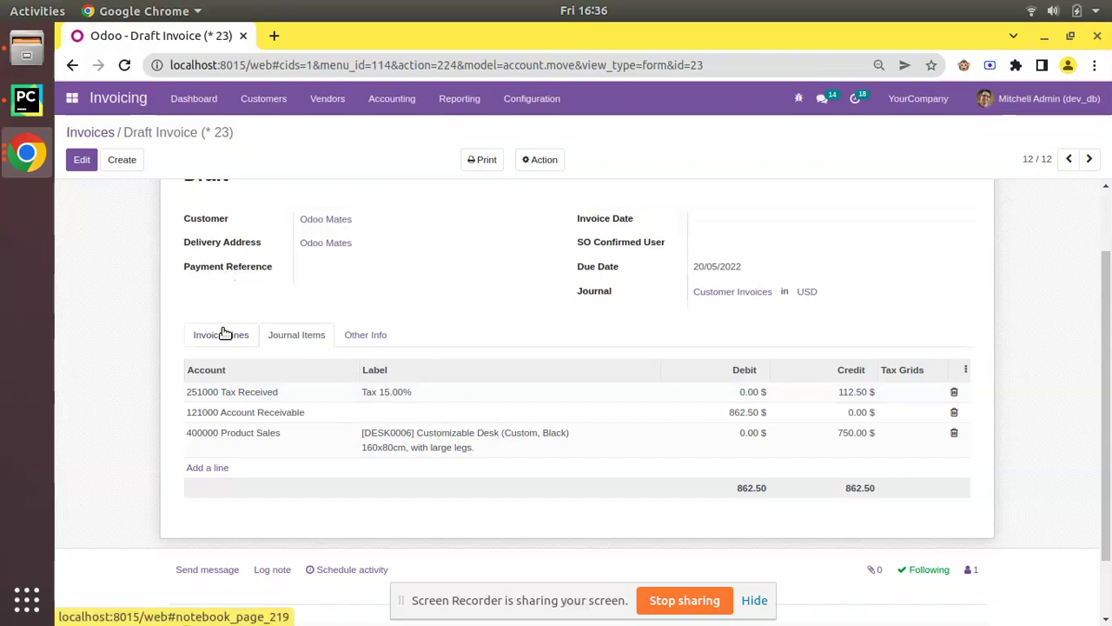
pyautogui.click(221, 334)
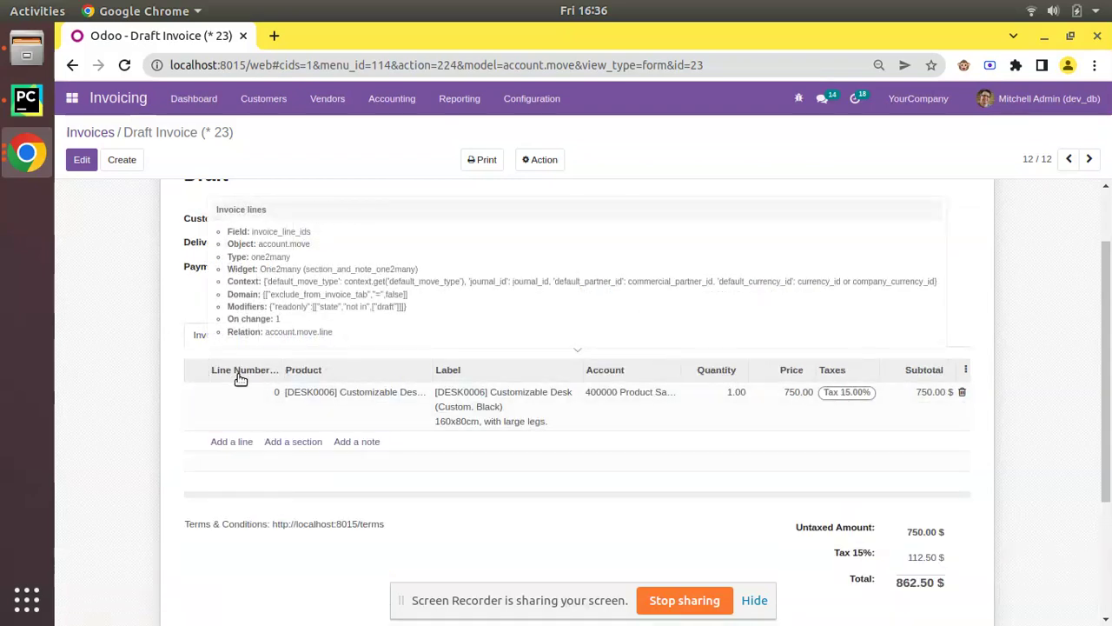
pyautogui.click(296, 334)
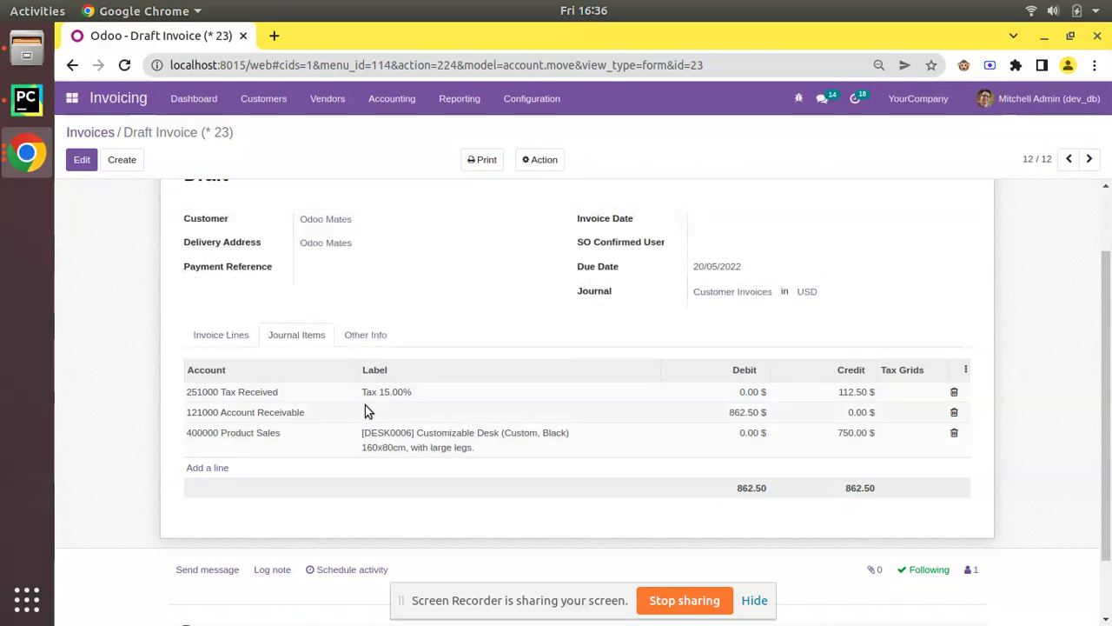
# Step: In PyCharm, open account_move.py and select the line_number field definition
pyautogui.click(37, 106)
pyautogui.moveTo(316, 313); pyautogui.dragTo(345, 401)
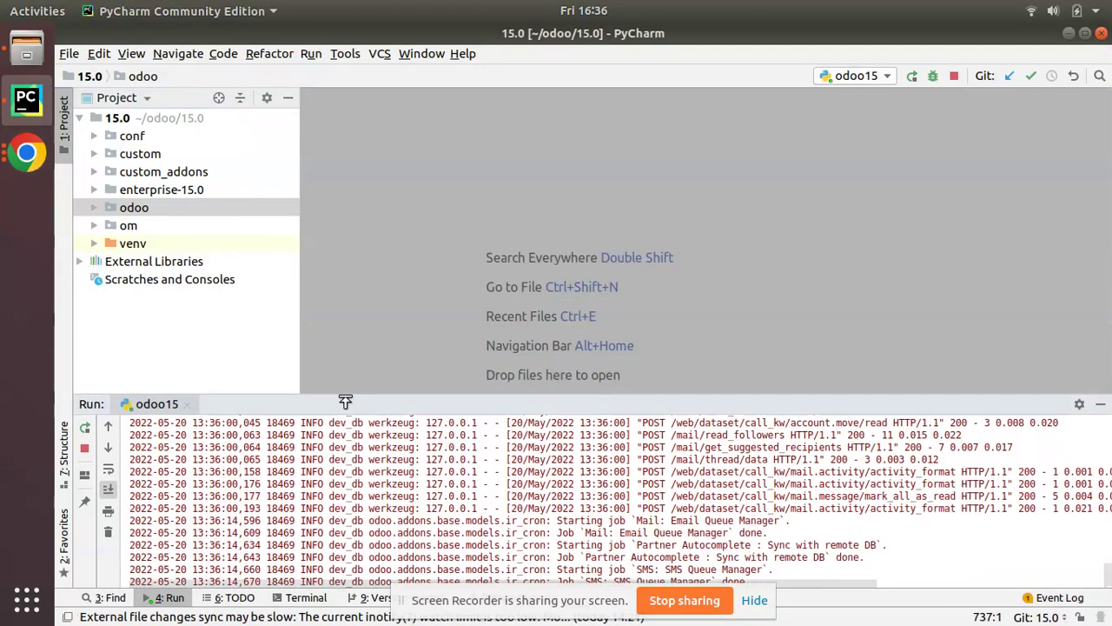
pyautogui.doubleClick(164, 177)
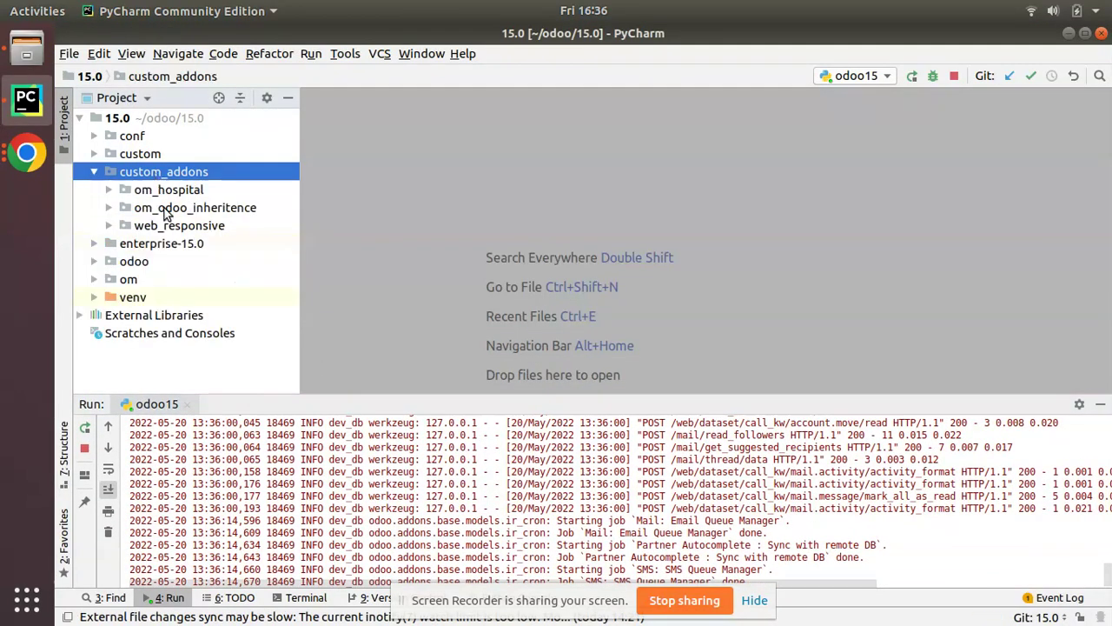
pyautogui.doubleClick(165, 210)
pyautogui.doubleClick(176, 227)
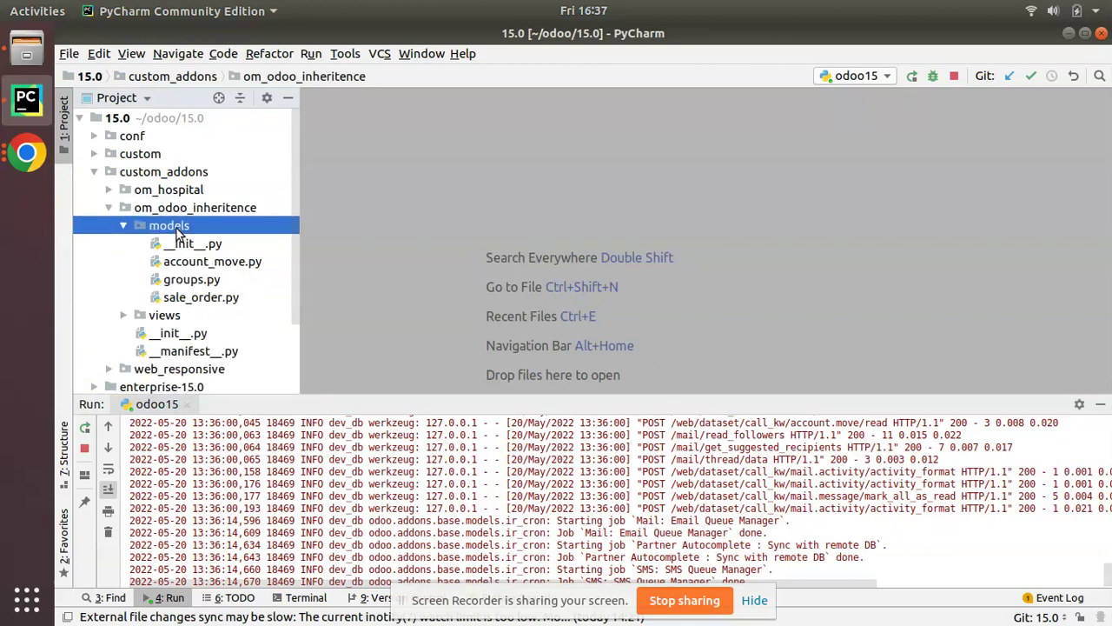
pyautogui.doubleClick(200, 262)
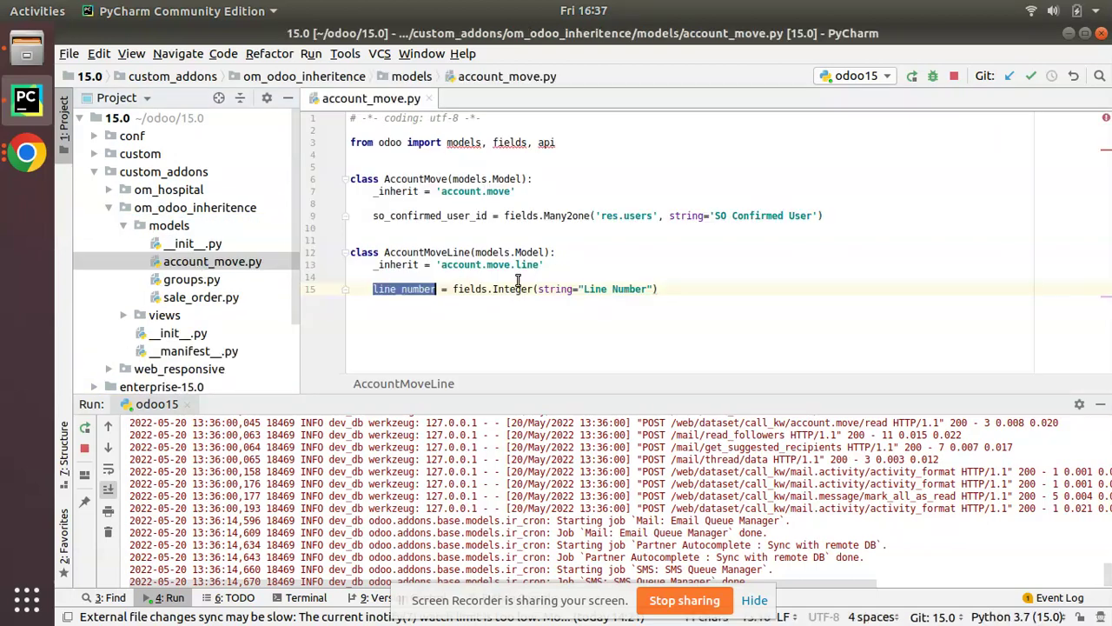
pyautogui.click(573, 289)
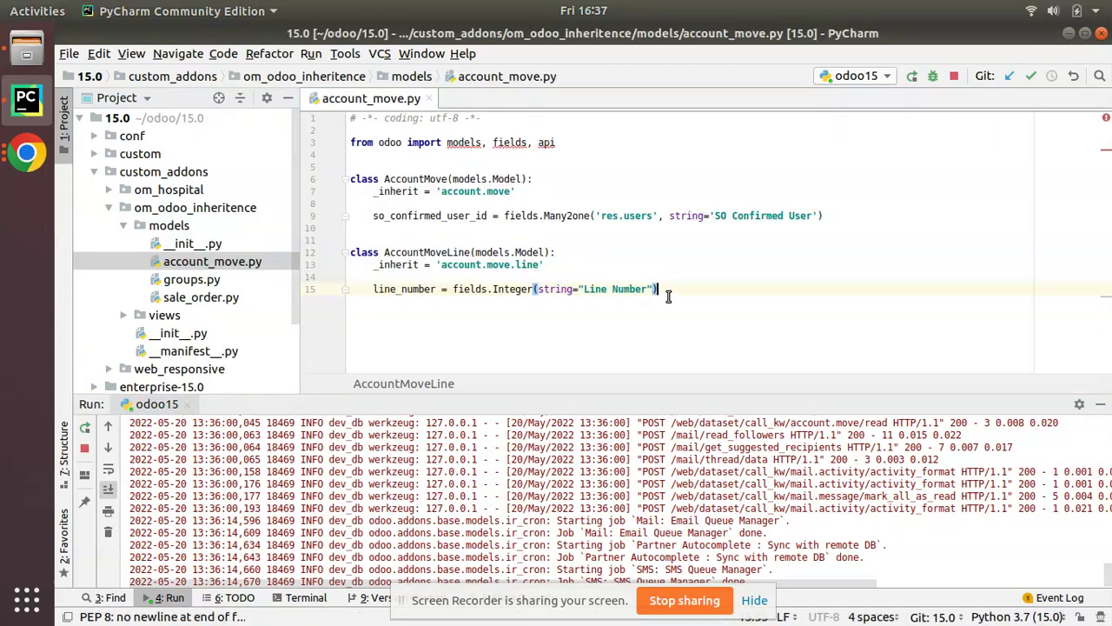
pyautogui.moveTo(665, 292); pyautogui.dragTo(351, 252)
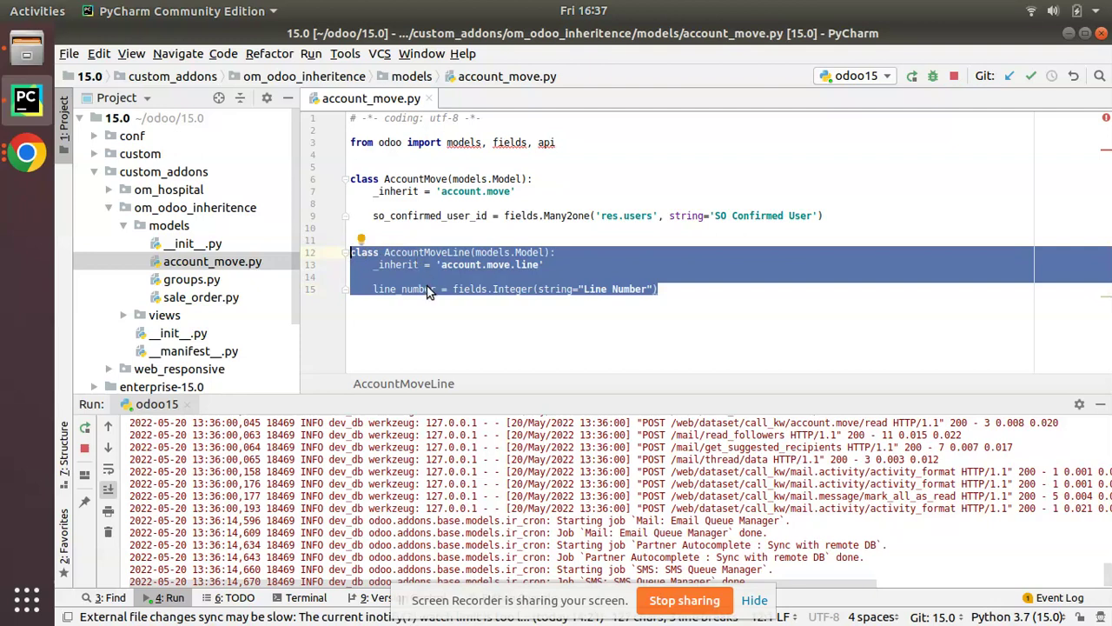
pyautogui.hotkey('shift', 'Down')
pyautogui.hotkey('shift', 'Down')
pyautogui.hotkey('shift', 'Down')
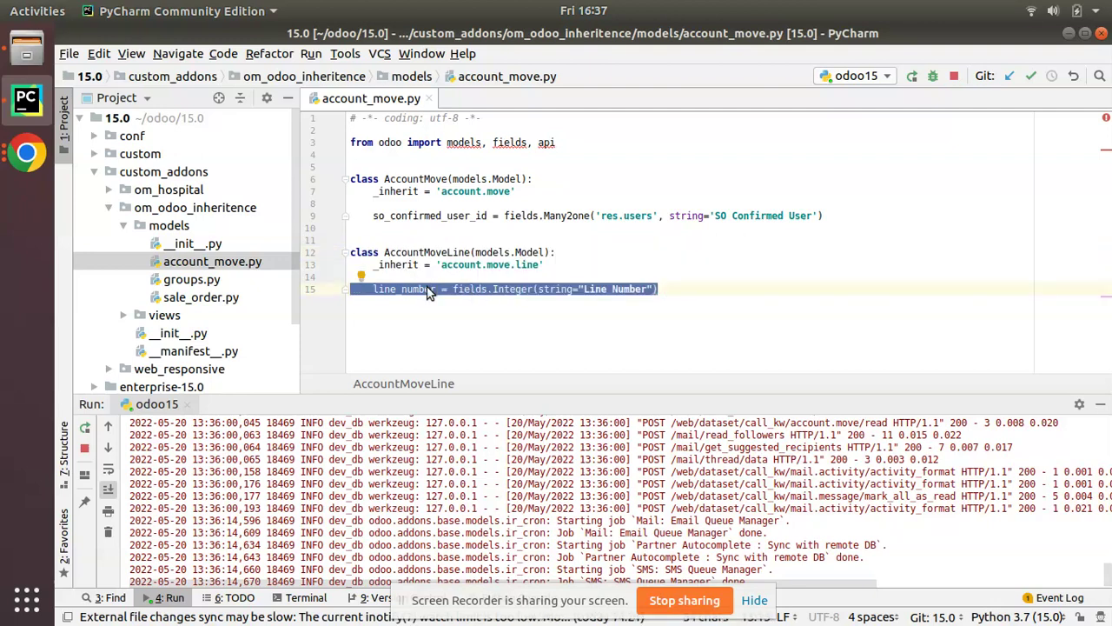
# Step: Open views/account_move_view.xml from the om_odoo_inheritence module
pyautogui.doubleClick(178, 228)
pyautogui.click(197, 249)
pyautogui.doubleClick(197, 249)
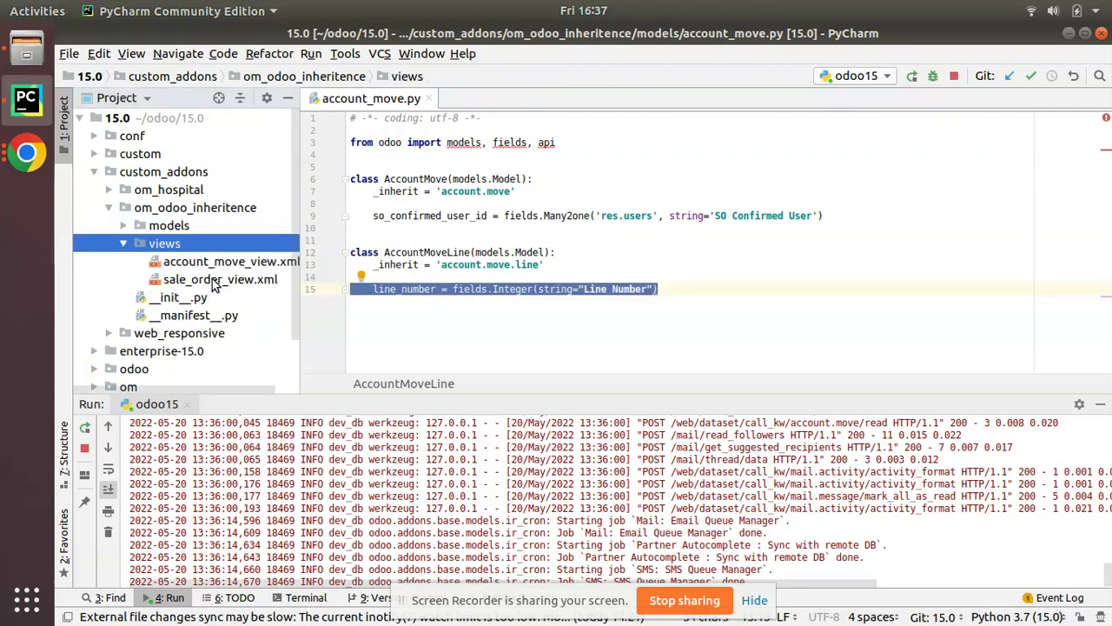
pyautogui.doubleClick(218, 261)
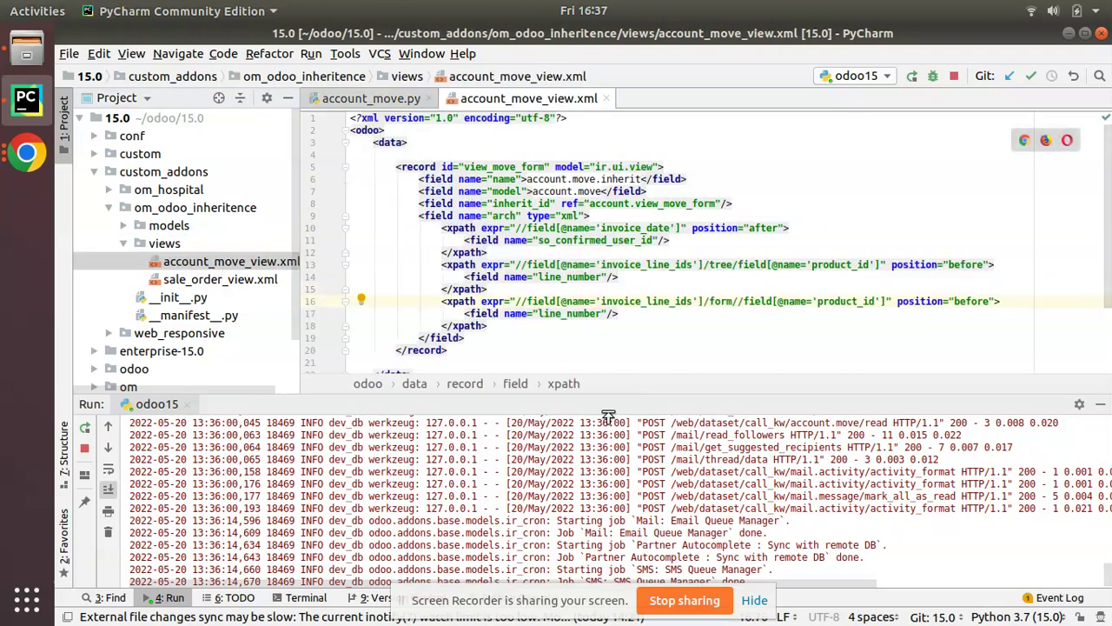
pyautogui.moveTo(608, 395); pyautogui.dragTo(608, 488)
# Step: Add blank lines after the line_number and invoice_date xpath blocks
pyautogui.click(528, 288)
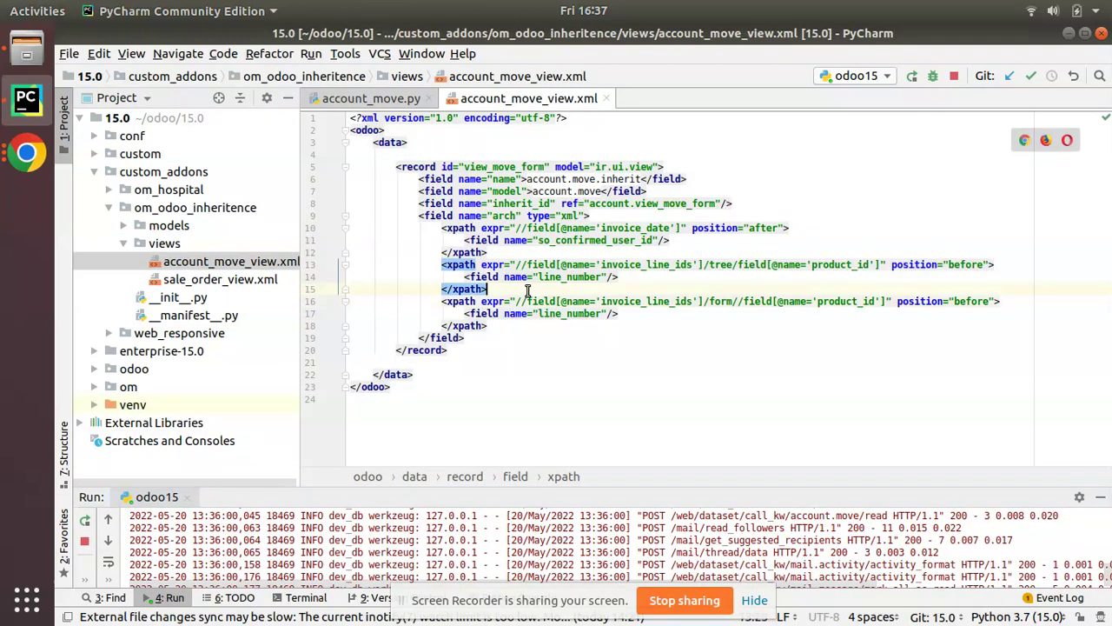
pyautogui.press('Return')
pyautogui.press('Return')
pyautogui.click(514, 255)
pyautogui.press('Return')
pyautogui.press('Return')
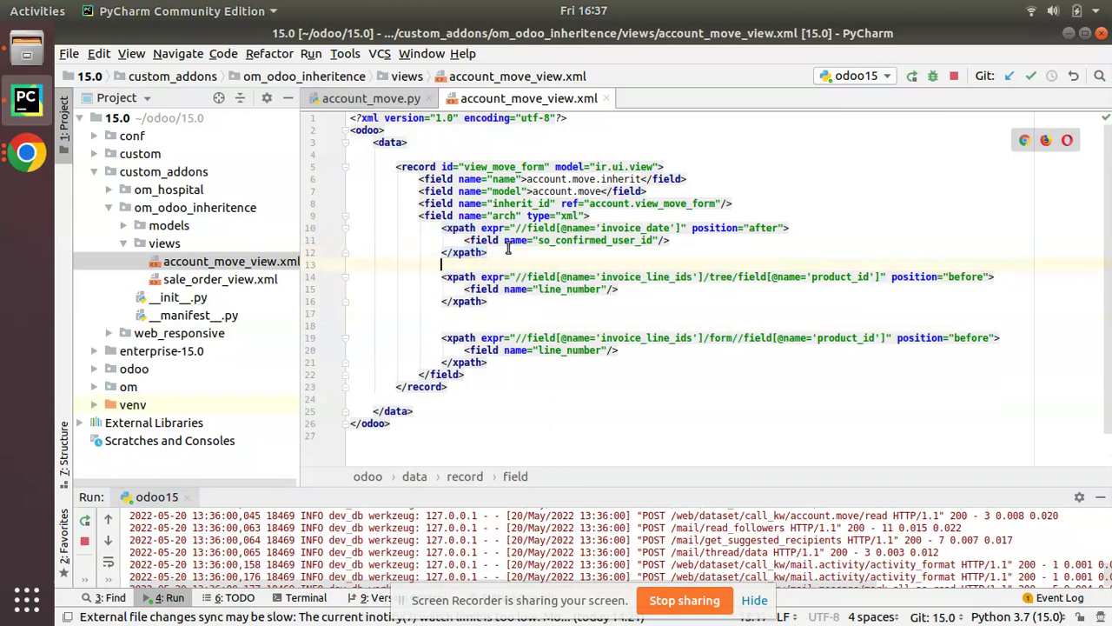
pyautogui.moveTo(444, 291); pyautogui.dragTo(488, 314)
pyautogui.doubleClick(646, 290)
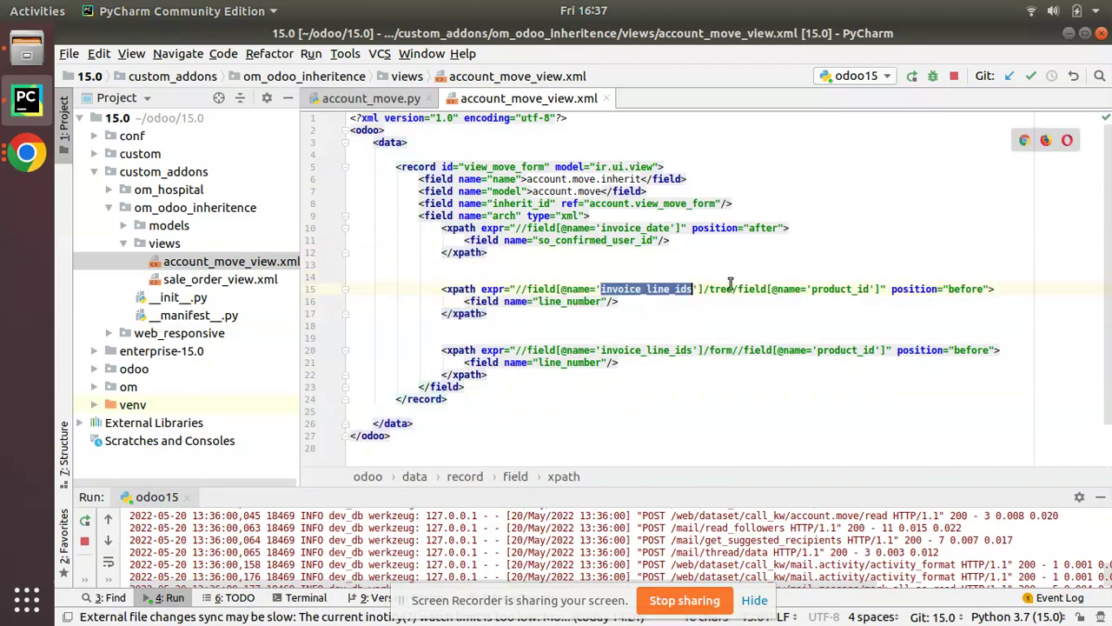
# Step: Open Edit View: Form on the draft invoice and scroll to the line_ids tree
pyautogui.click(26, 153)
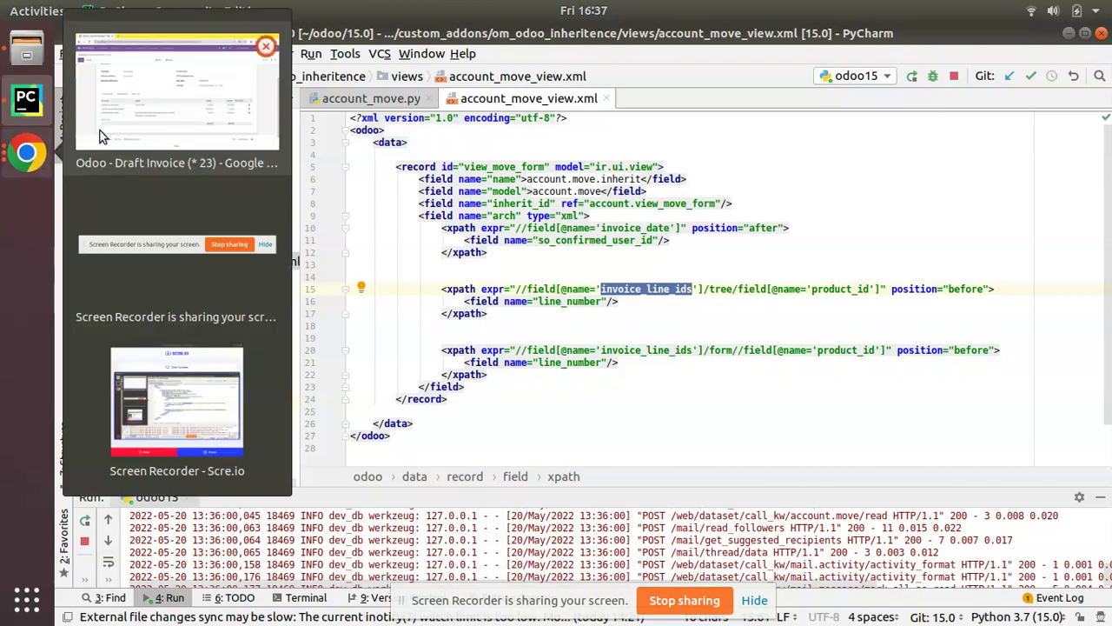
pyautogui.click(139, 96)
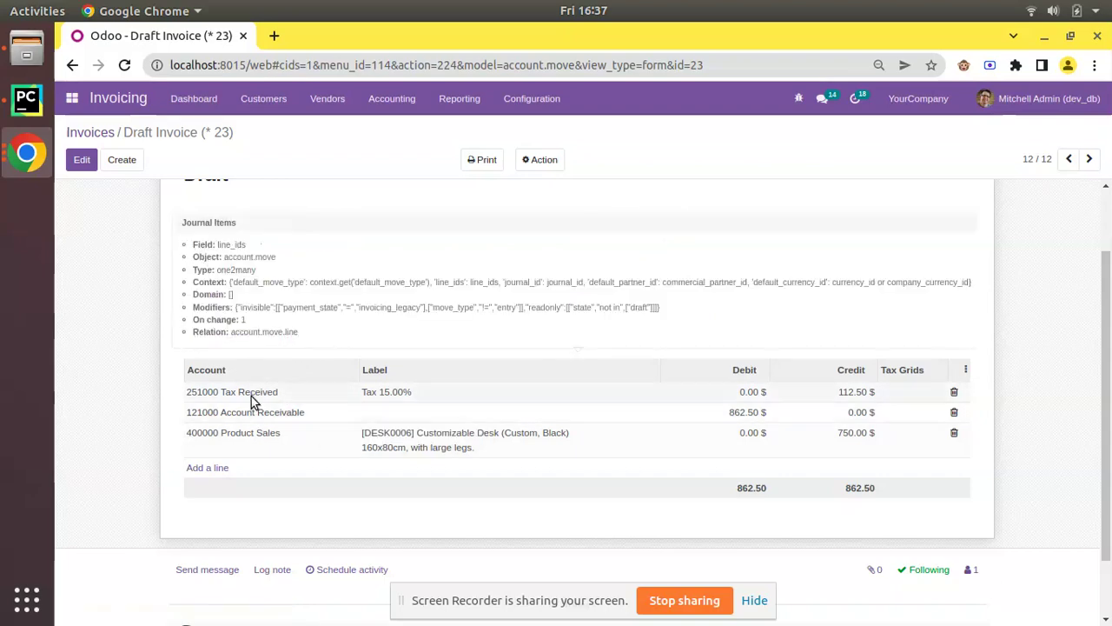
pyautogui.click(798, 103)
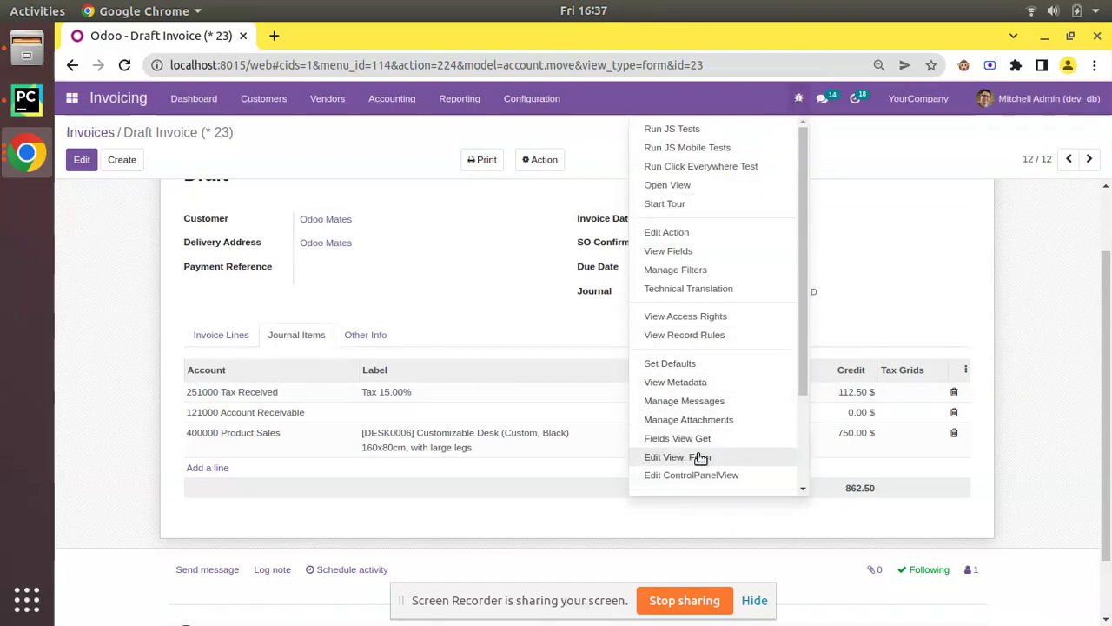
pyautogui.scroll(-10, 508, 359)
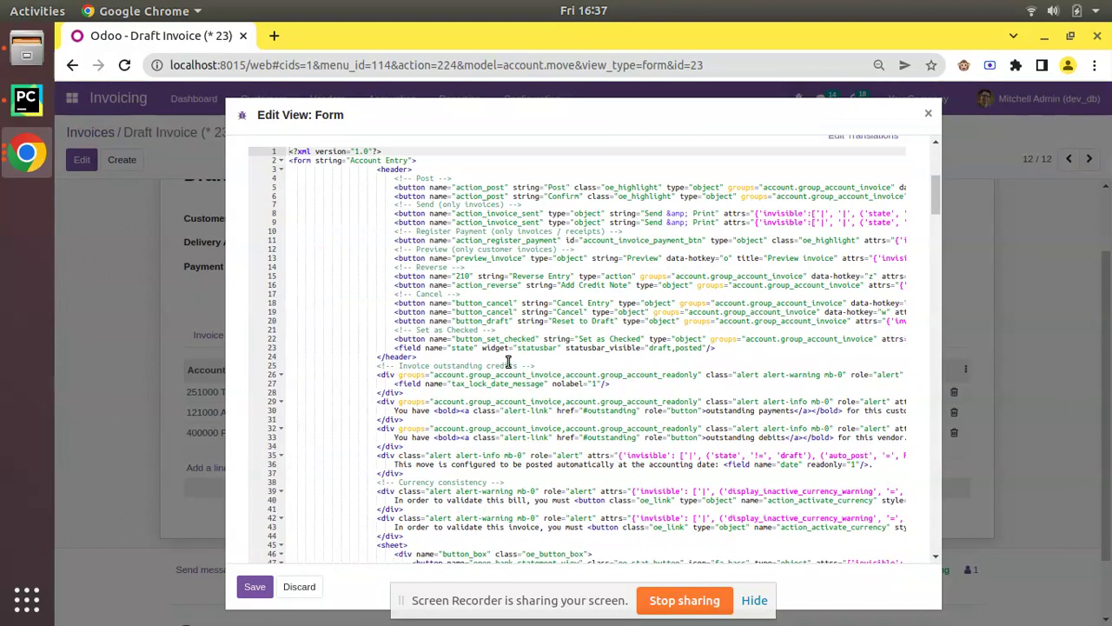
pyautogui.scroll(-15, 509, 359)
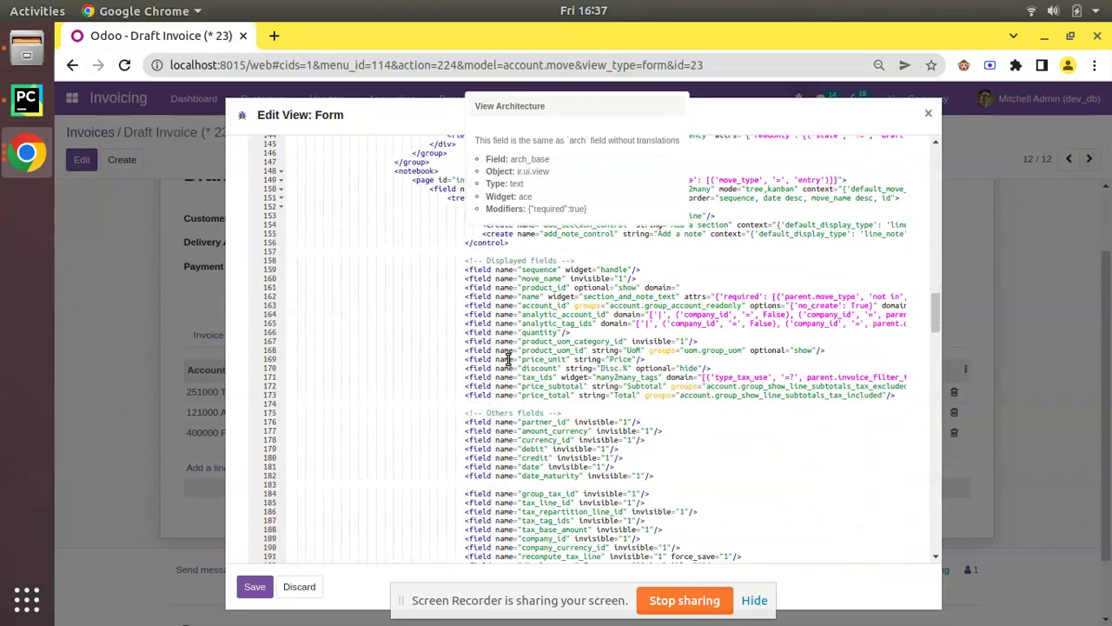
pyautogui.scroll(-12, 508, 359)
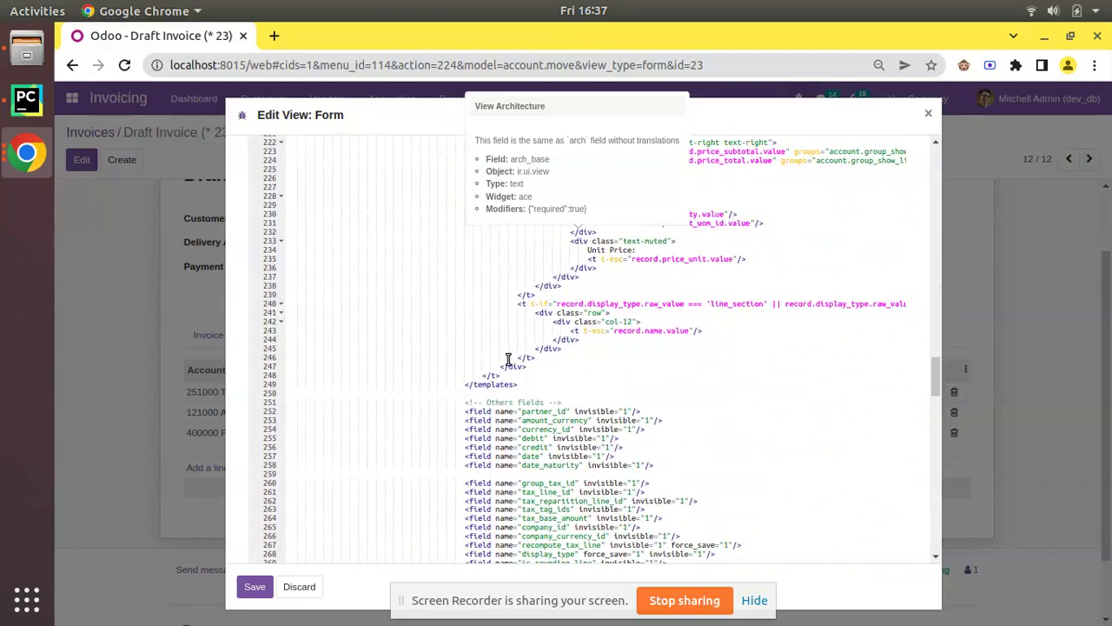
pyautogui.scroll(-7, 509, 359)
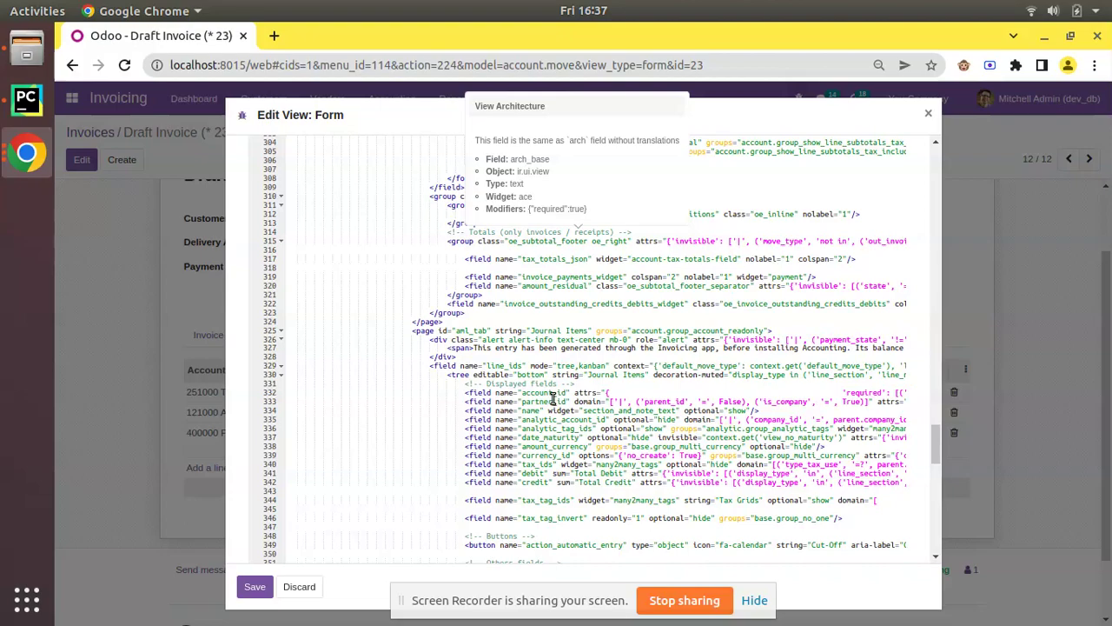
# Step: Duplicate the tree xpath block and change invoice_line_ids to line_ids in the copy
pyautogui.click(27, 100)
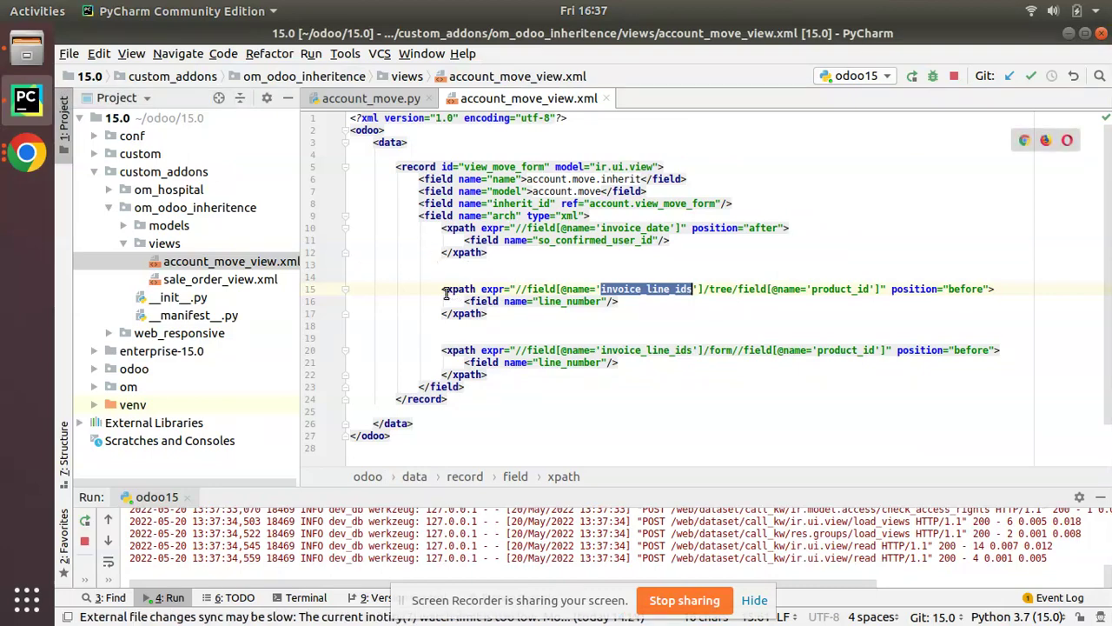
pyautogui.moveTo(437, 289); pyautogui.dragTo(506, 314)
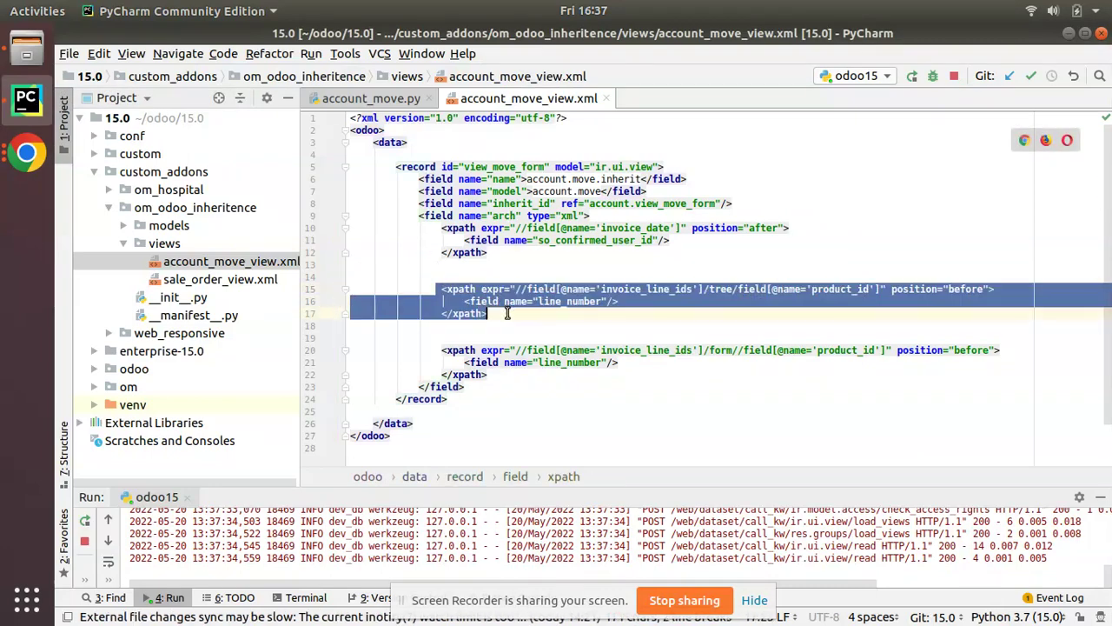
pyautogui.hotkey('ctrl', 'd')
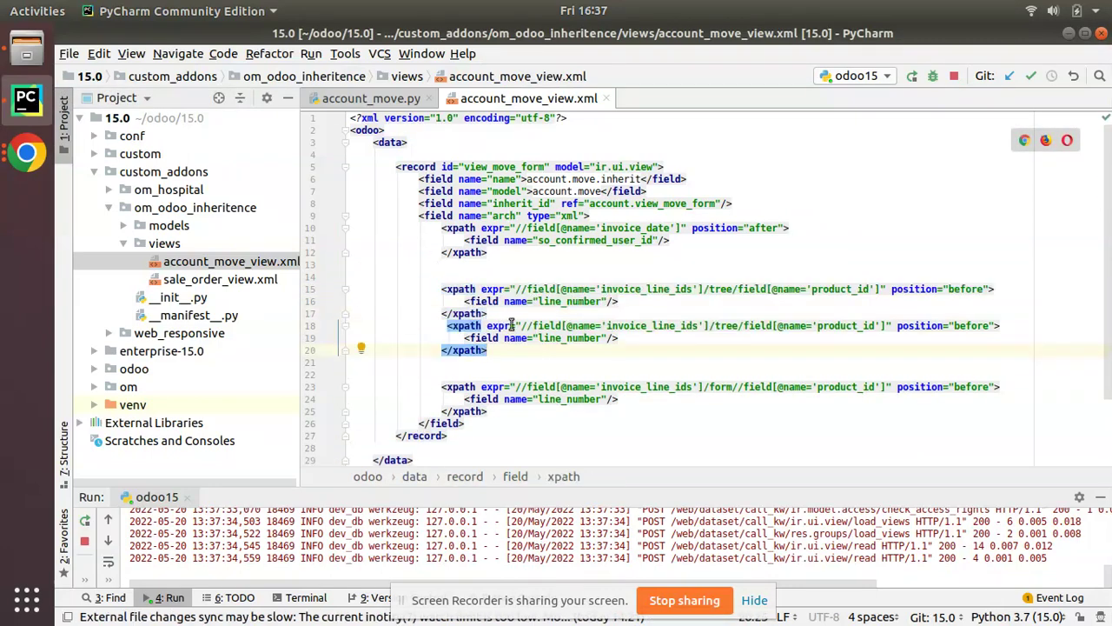
pyautogui.doubleClick(625, 326)
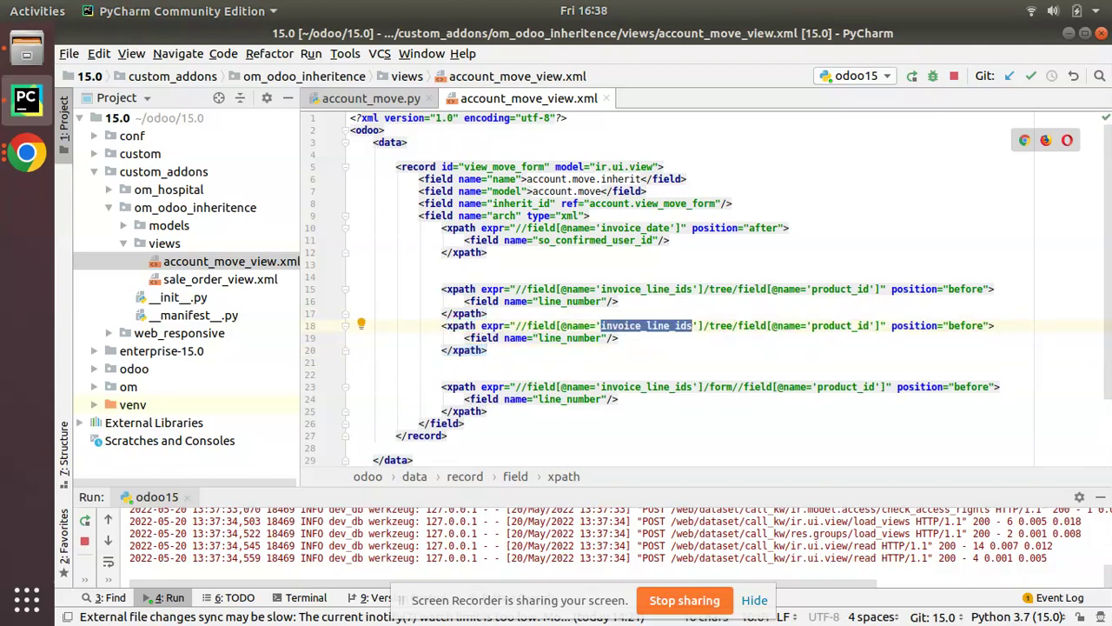
pyautogui.write('line_id')
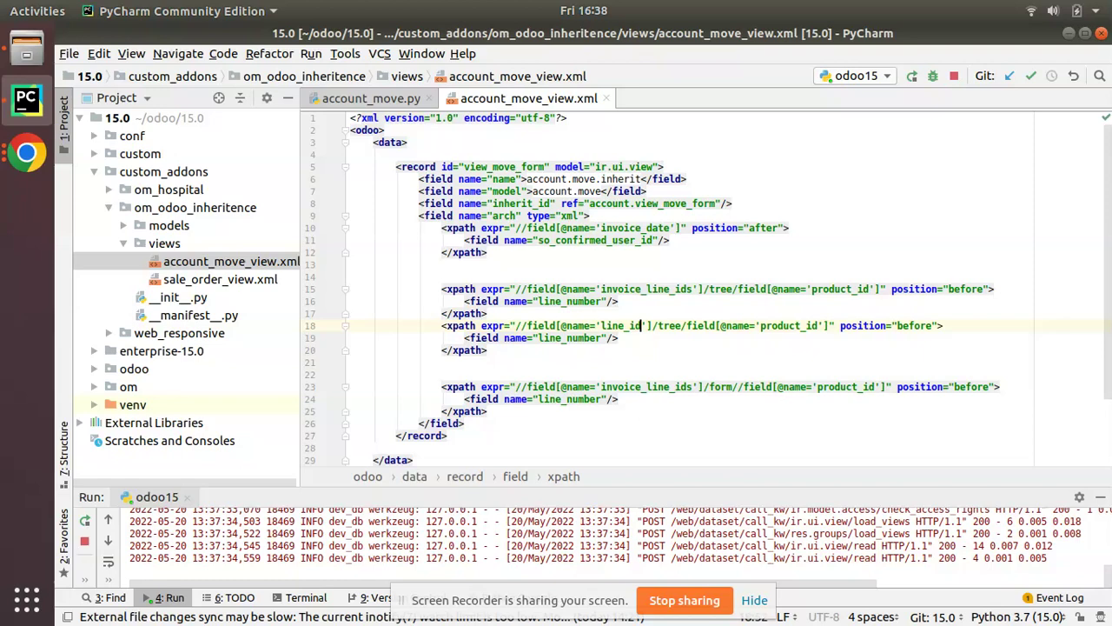
pyautogui.write('s')
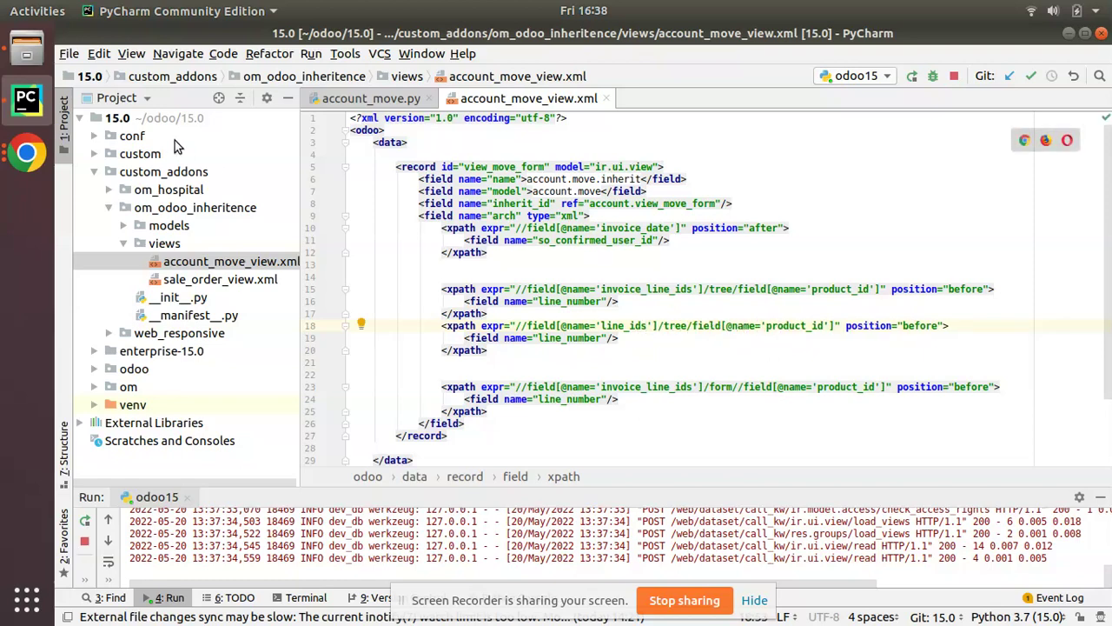
# Step: Target the account field instead of product_id and add invisible="1" to line_number
pyautogui.click(26, 153)
pyautogui.click(173, 96)
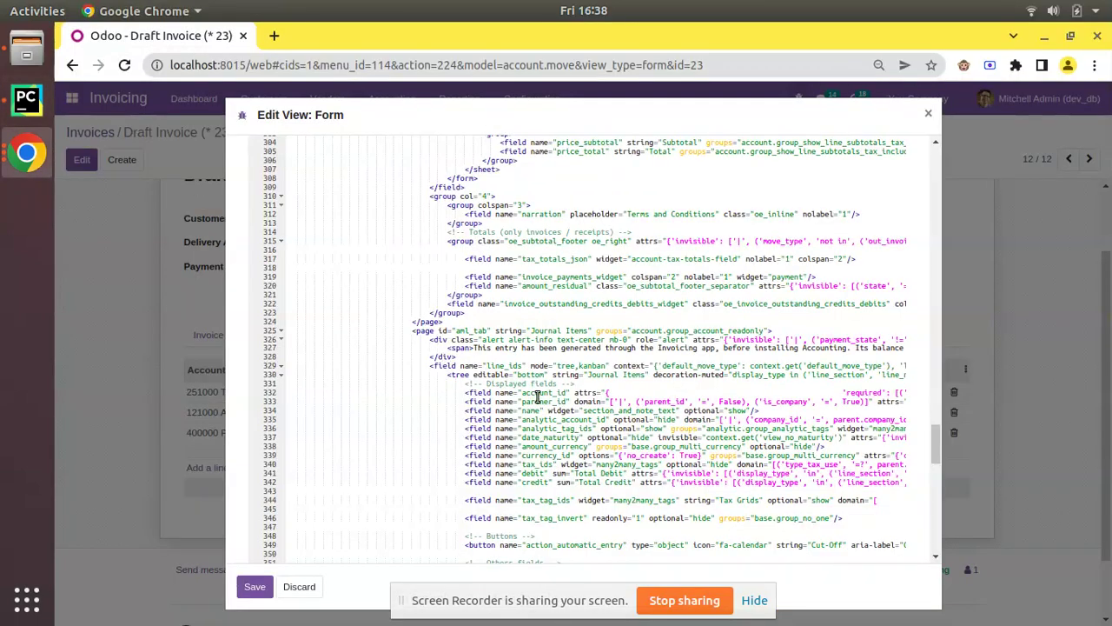
pyautogui.click(26, 99)
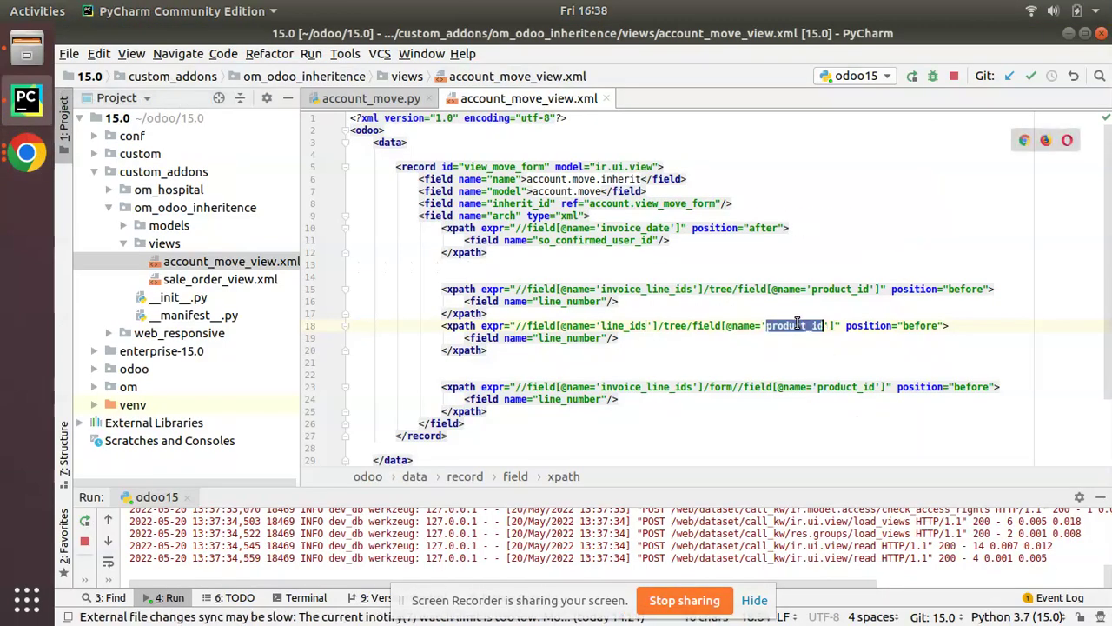
pyautogui.write('accoun')
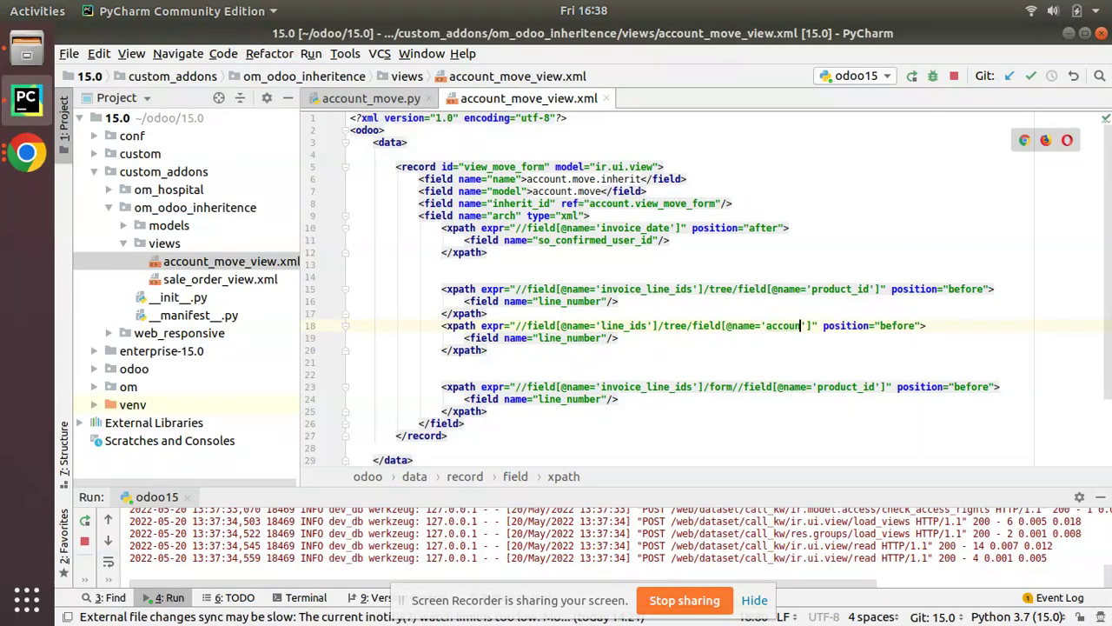
pyautogui.write('t')
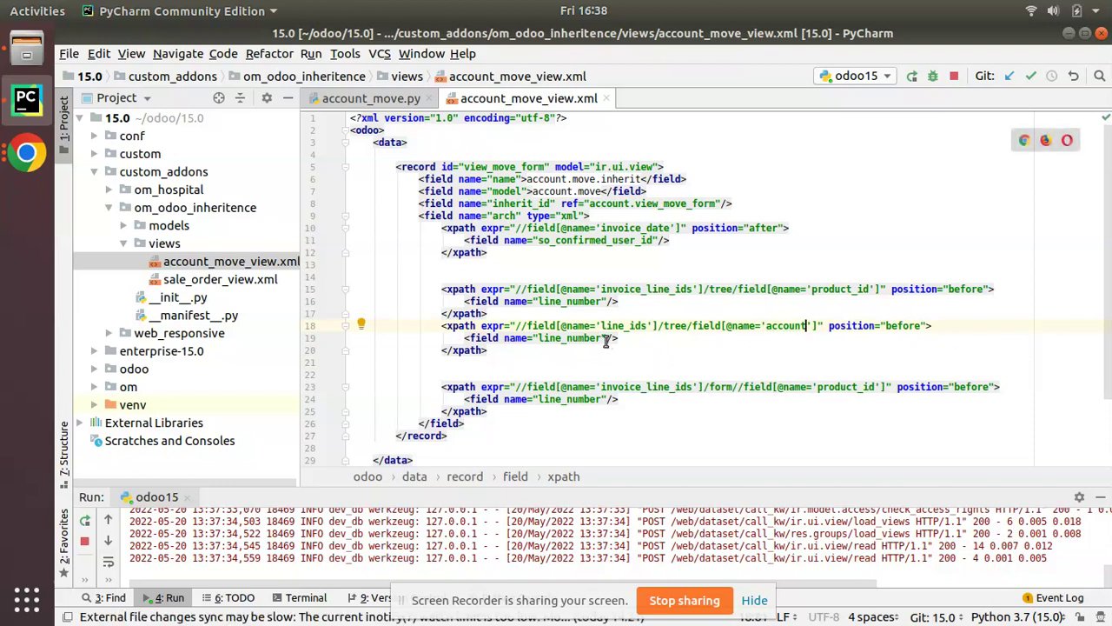
pyautogui.click(606, 339)
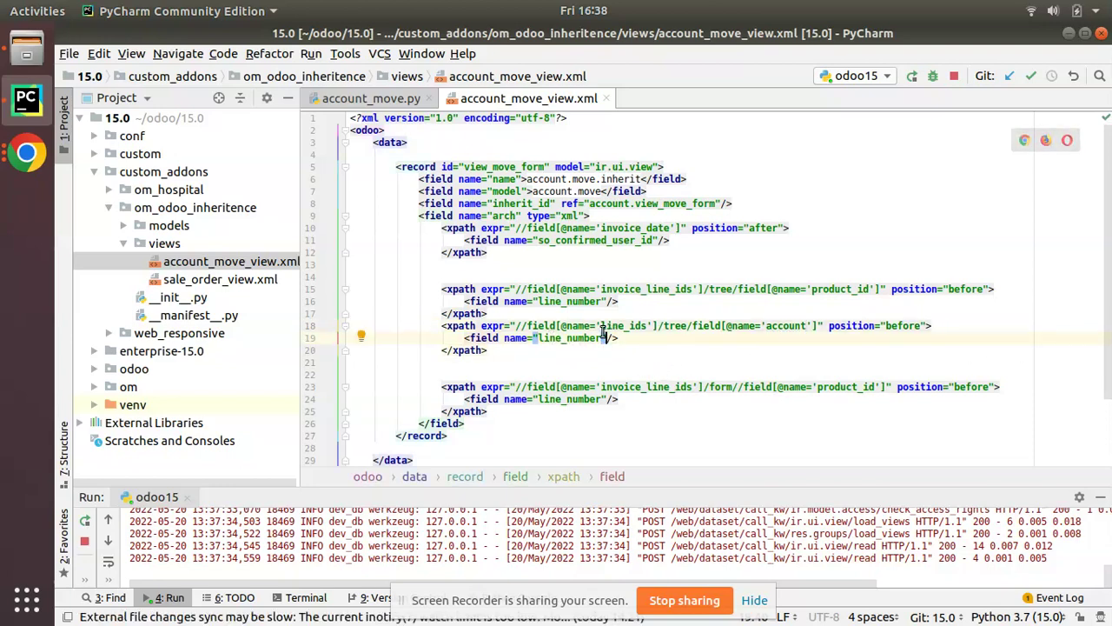
pyautogui.write('invisib')
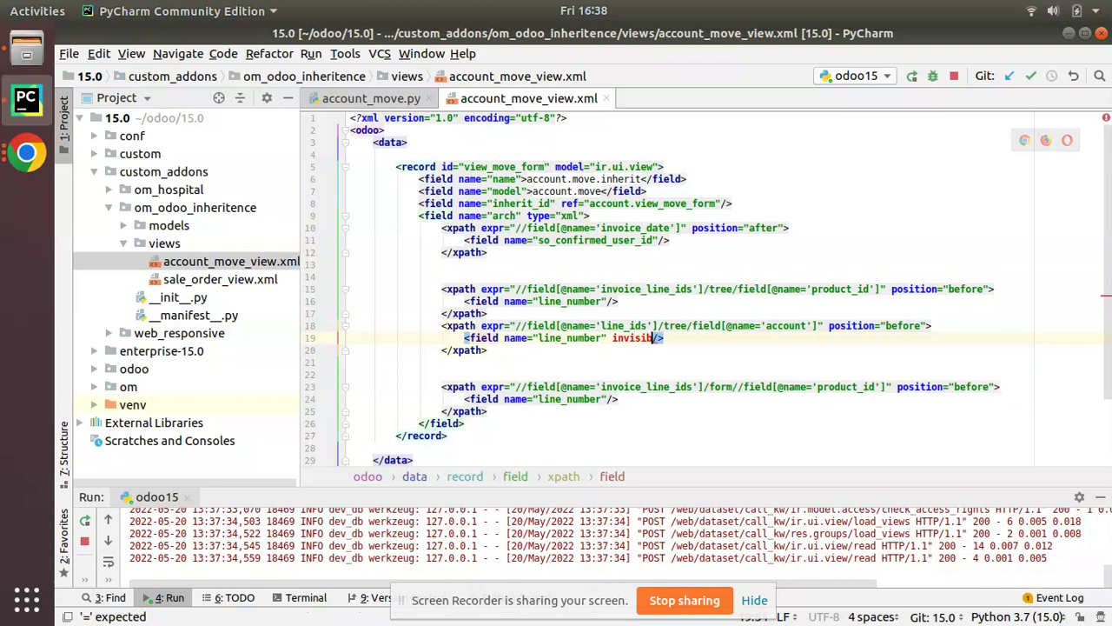
pyautogui.write('le="1')
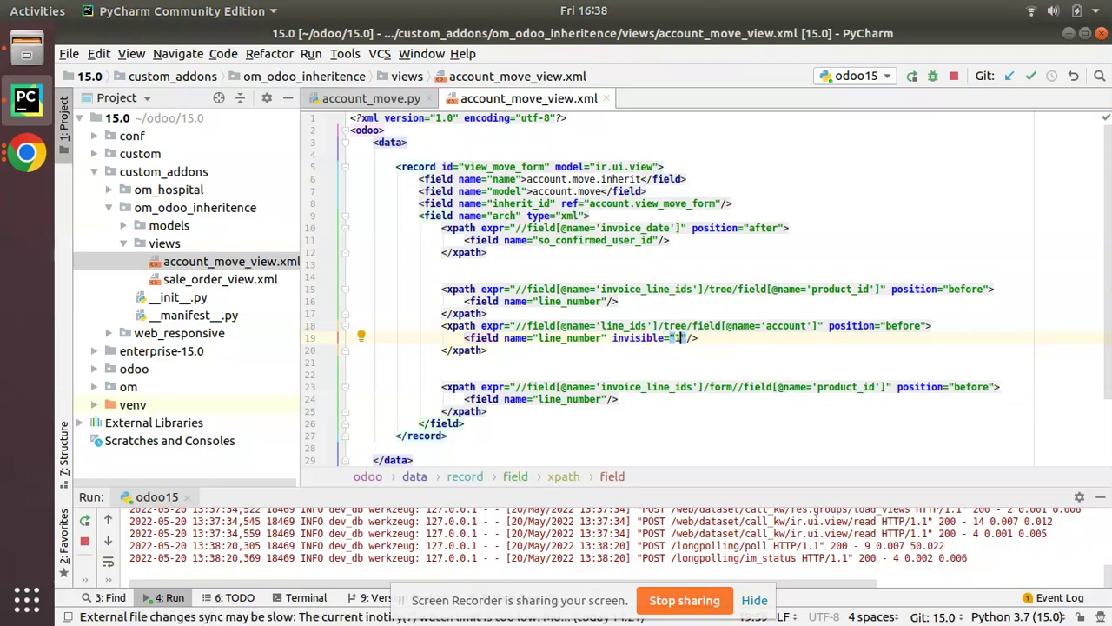
# Step: Delete the extra blank lines between the xpath blocks
pyautogui.press('Up')
pyautogui.press('Up')
pyautogui.press('Up')
pyautogui.press('Up')
pyautogui.press('Up')
pyautogui.press('BackSpace')
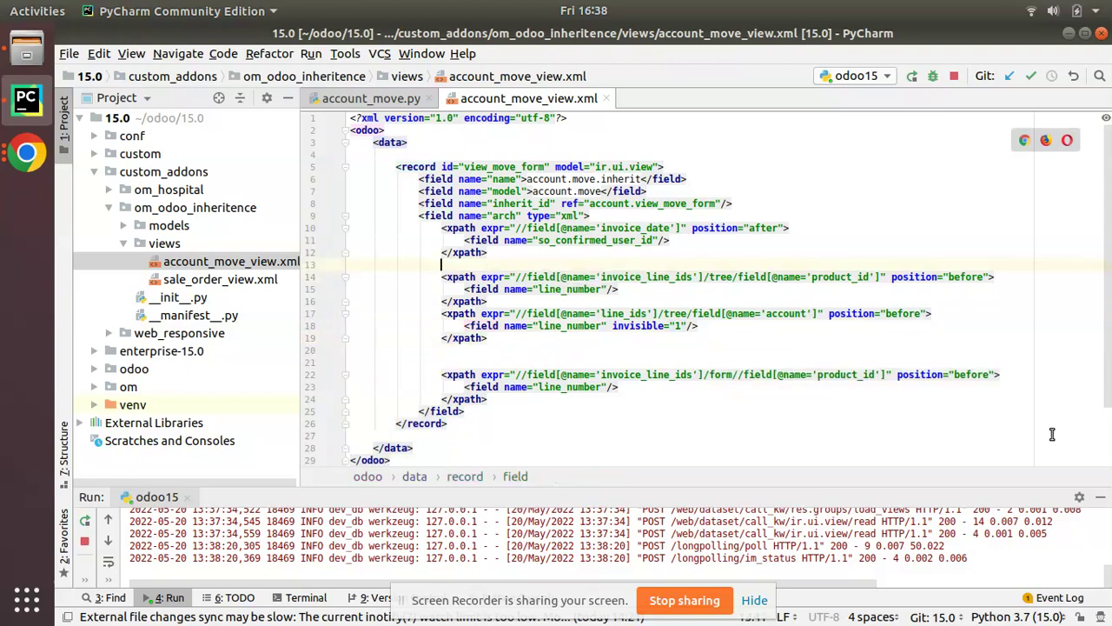
pyautogui.press('BackSpace')
pyautogui.click(602, 353)
pyautogui.press('BackSpace')
pyautogui.press('BackSpace')
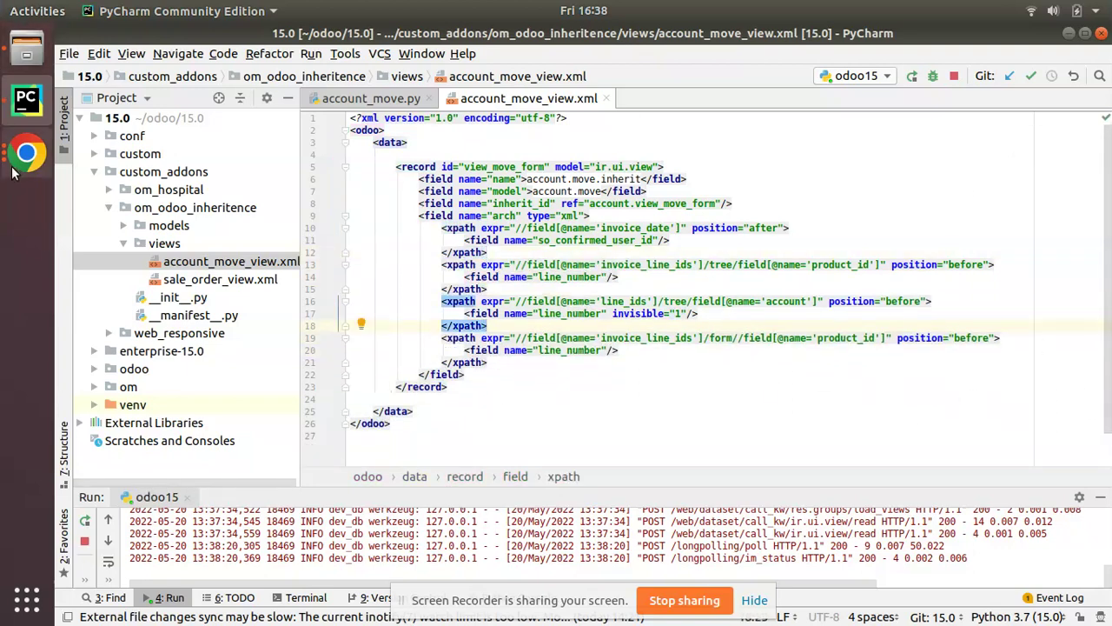
# Step: Close the Edit View dialog and return to the invoice lines in Odoo
pyautogui.click(14, 173)
pyautogui.click(174, 208)
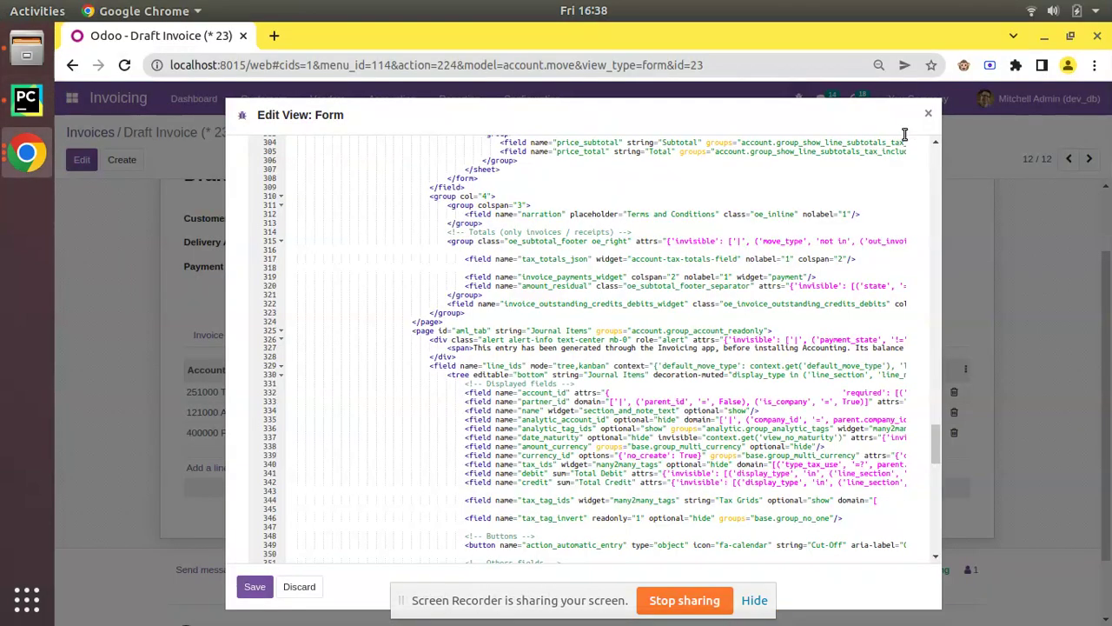
pyautogui.click(928, 114)
pyautogui.click(231, 330)
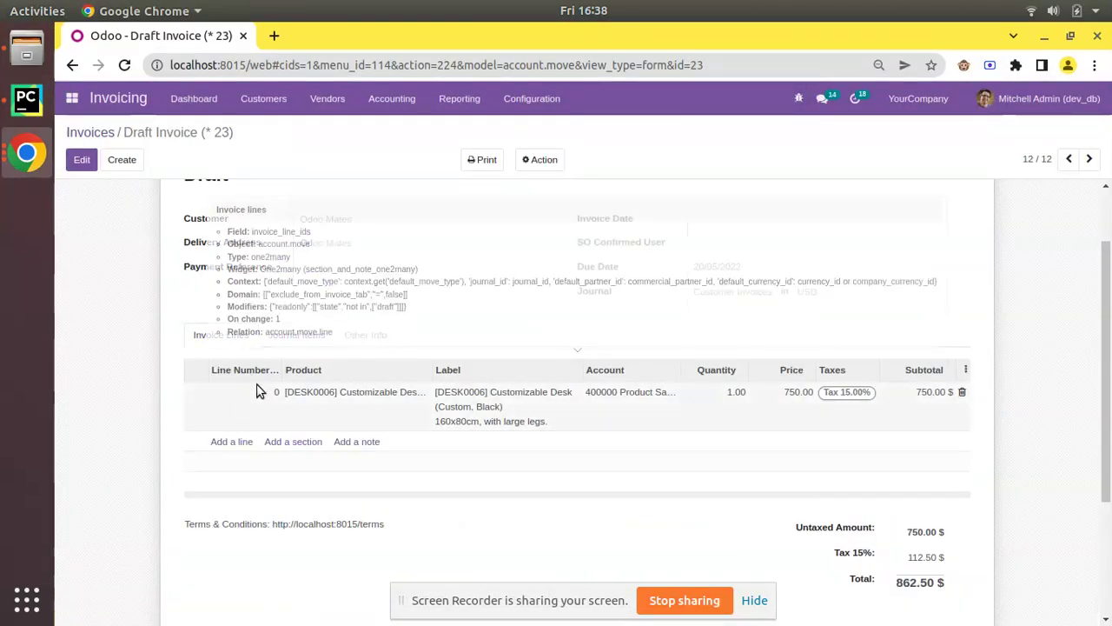
# Step: Search all modules in Apps for 'inher' to find Odoo Inheritance
pyautogui.click(72, 98)
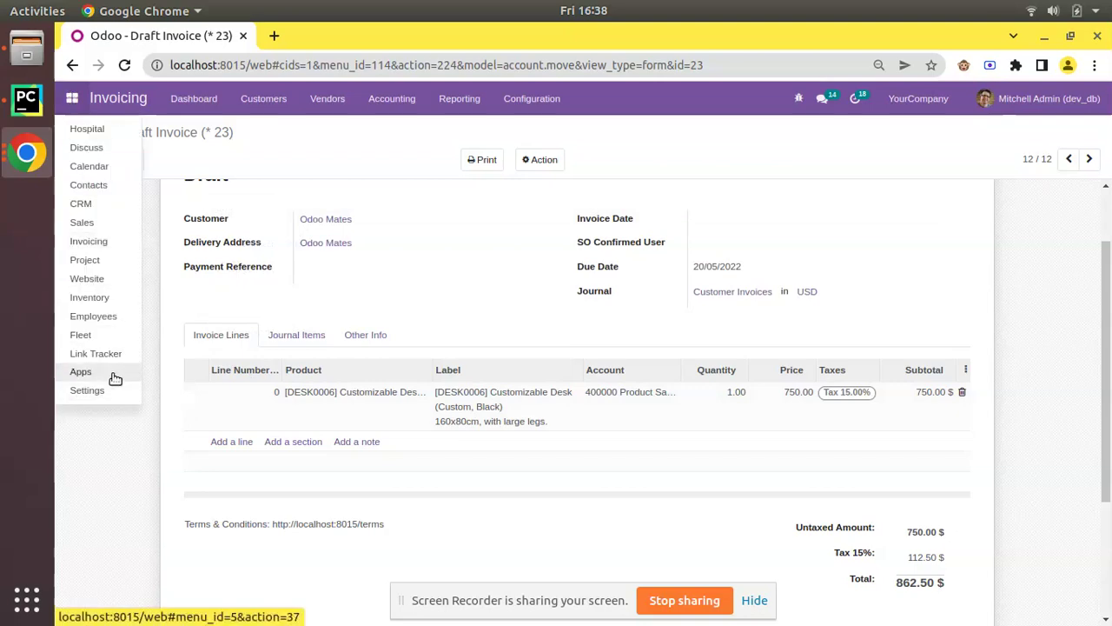
pyautogui.click(114, 373)
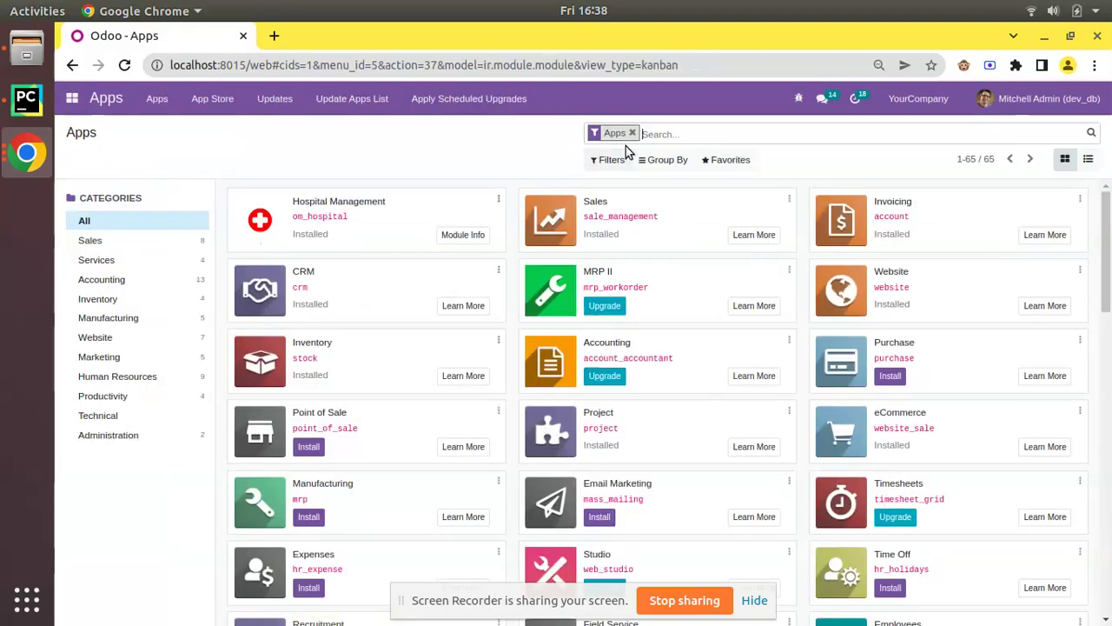
pyautogui.click(632, 134)
pyautogui.write('inher')
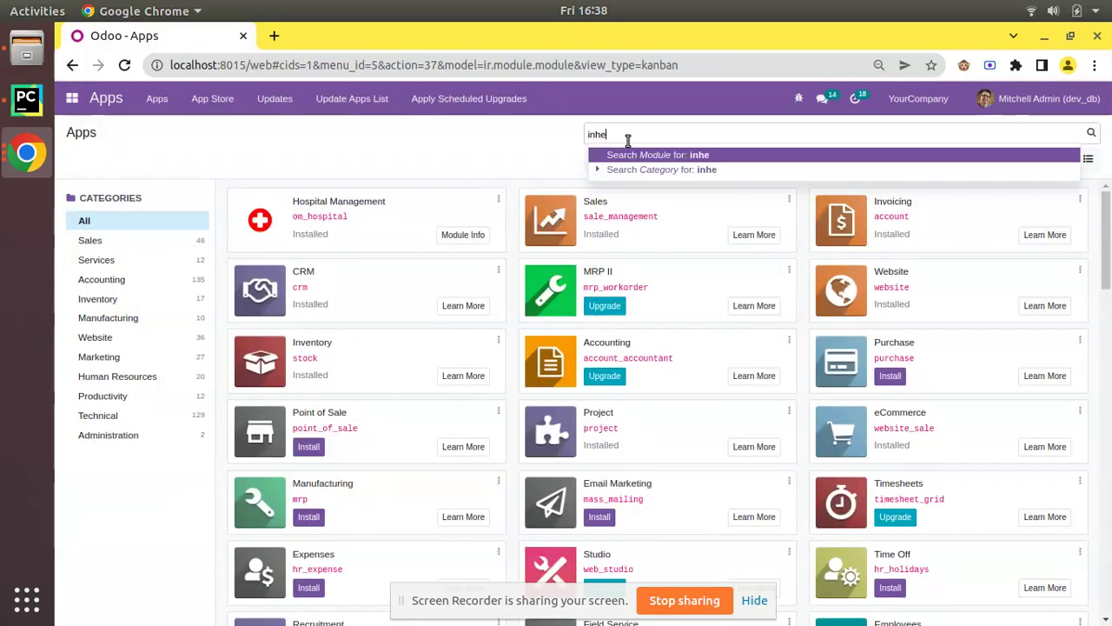
pyautogui.press('Return')
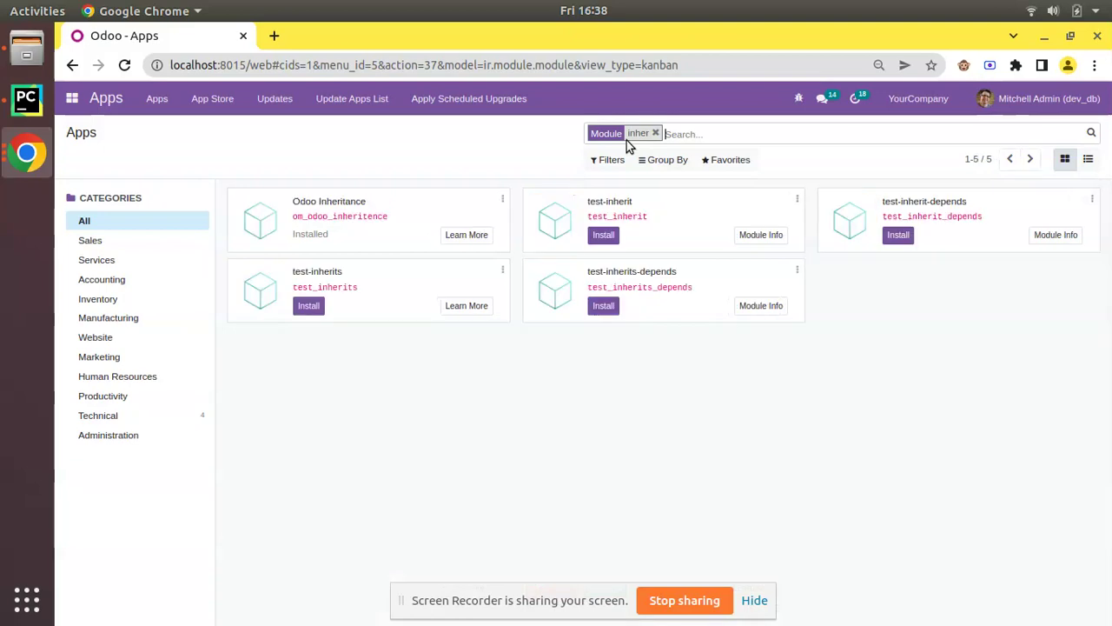
pyautogui.click(502, 199)
# Step: Upgrade Odoo Inheritance and read the ParseError about the missing 'account' field
pyautogui.click(448, 260)
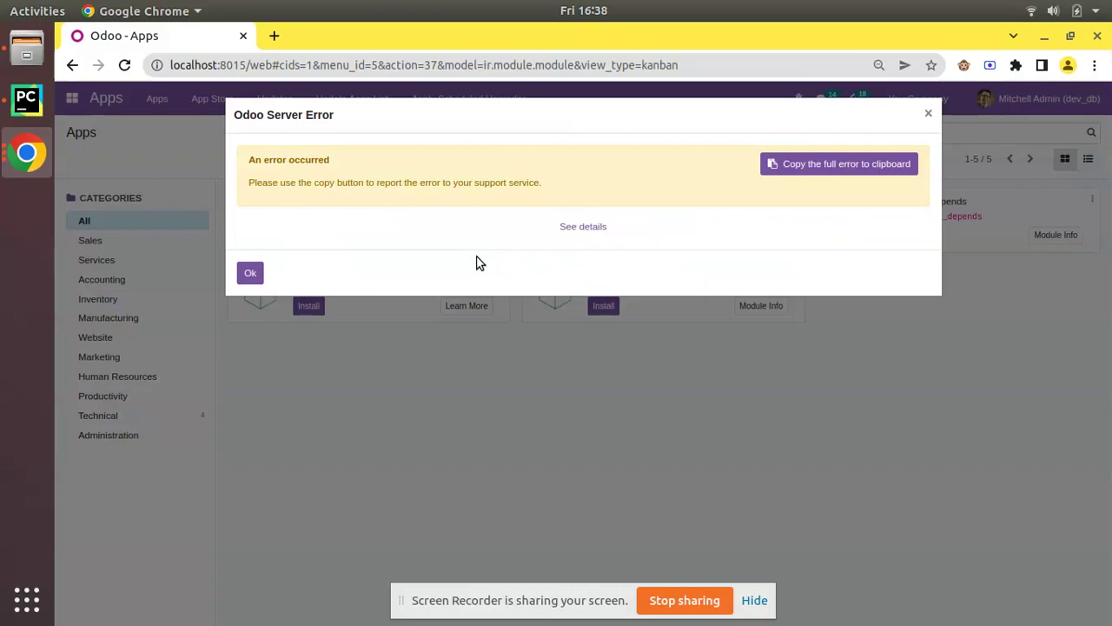
pyautogui.click(575, 235)
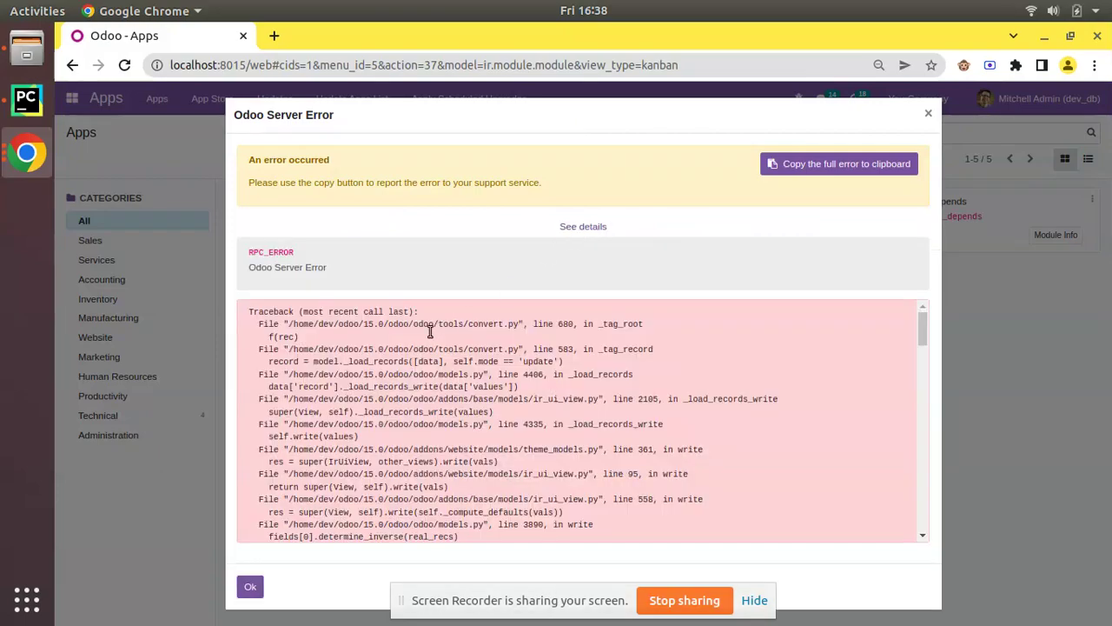
pyautogui.scroll(-5, 425, 330)
pyautogui.scroll(-10, 416, 363)
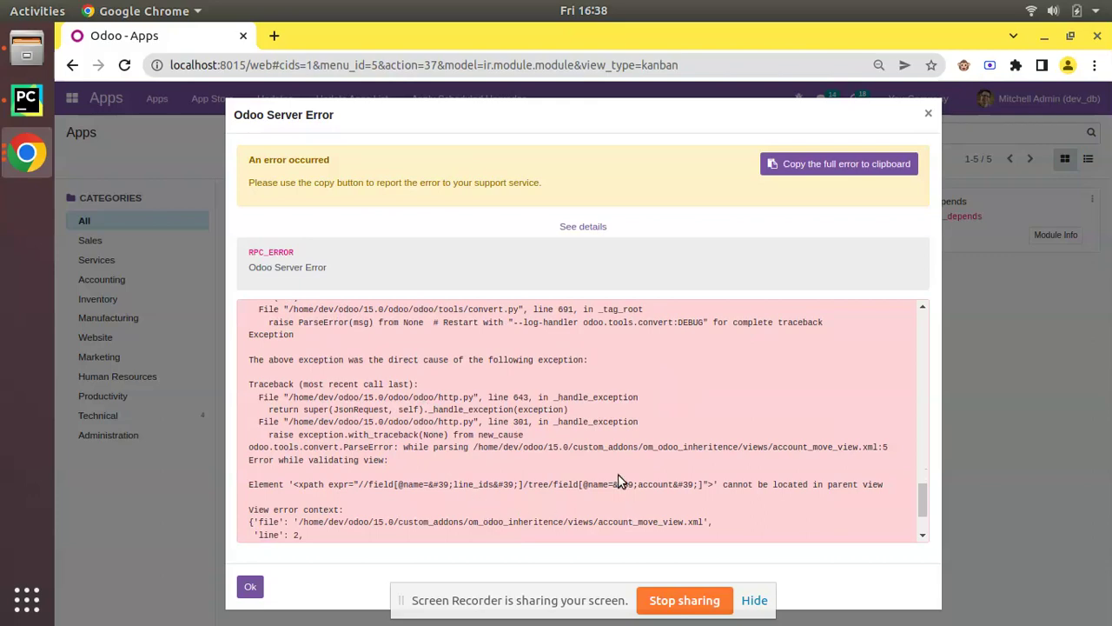
# Step: Change field 'account' to 'account_id' on line 16 of account_move_view.xml
pyautogui.click(26, 100)
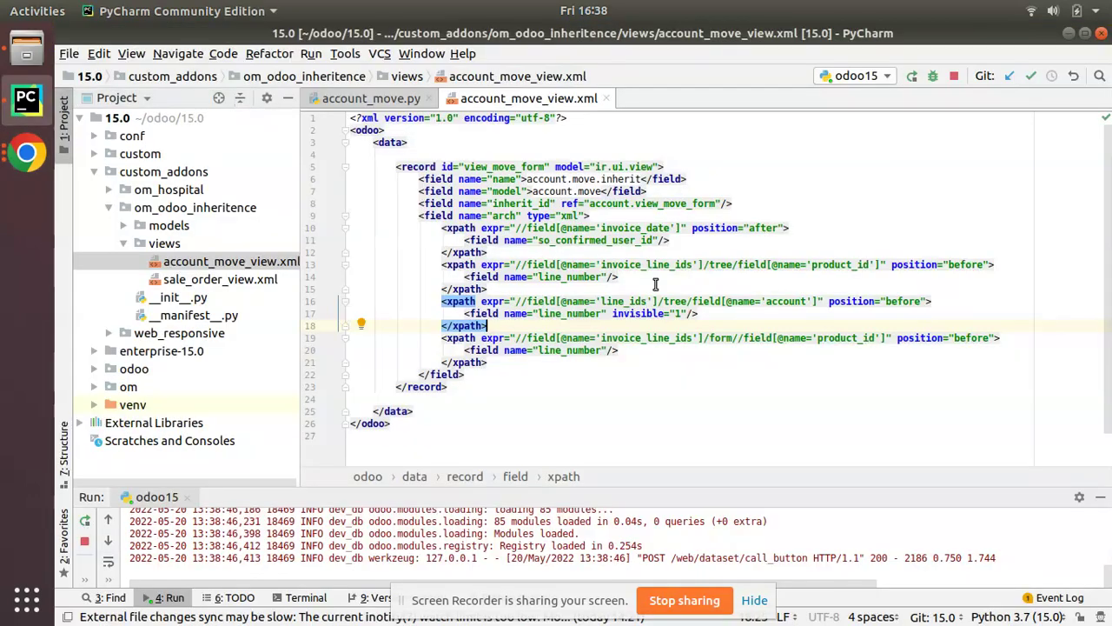
pyautogui.click(812, 300)
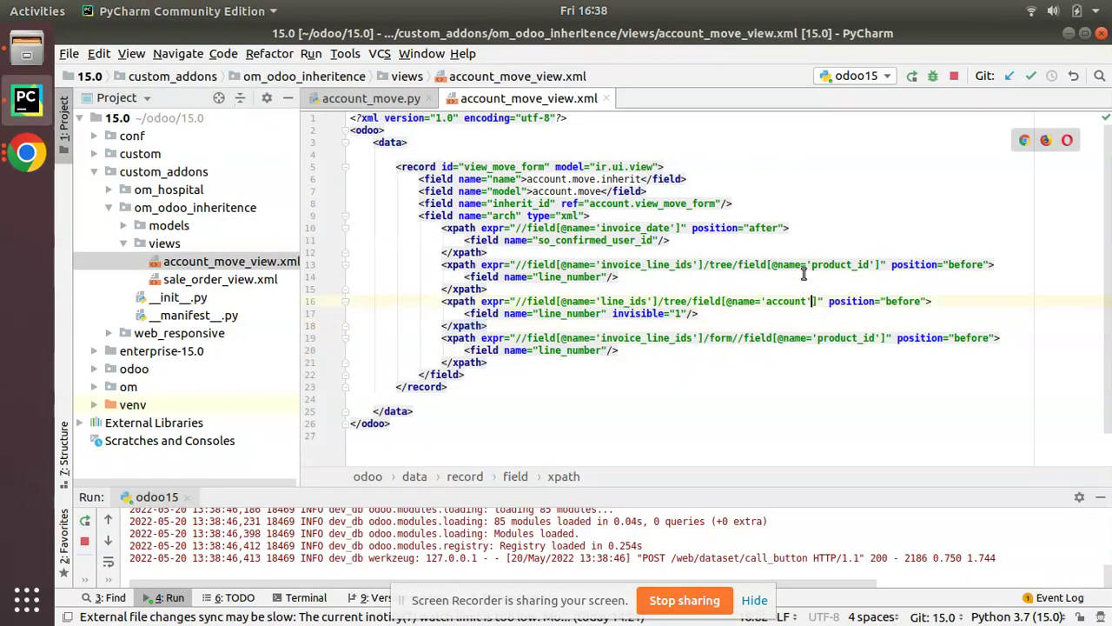
pyautogui.write('_id')
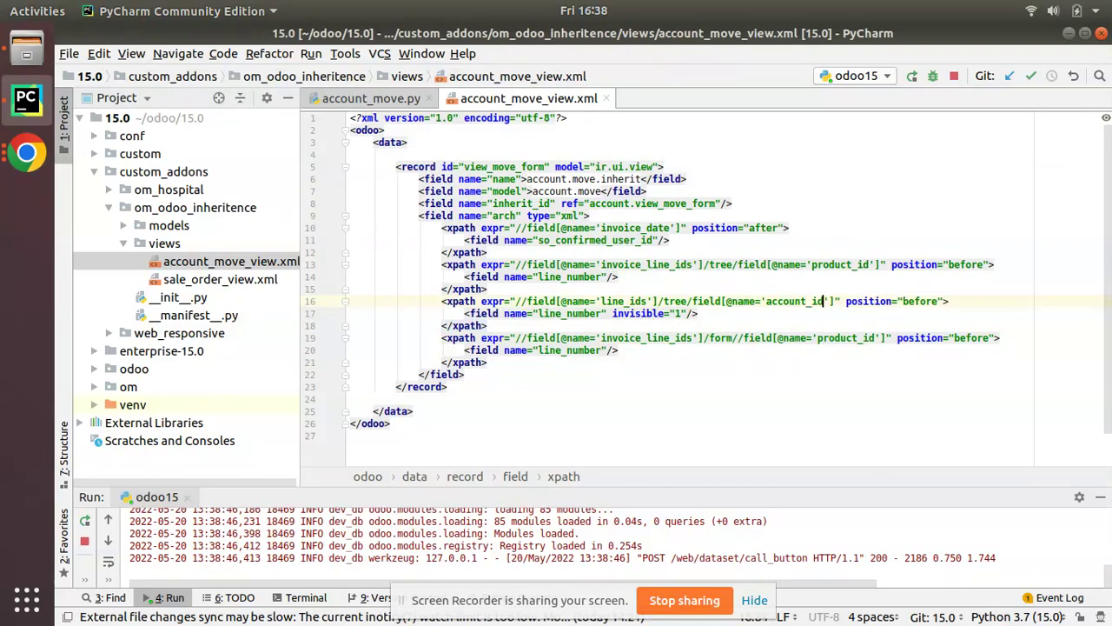
pyautogui.click(26, 153)
# Step: Dismiss the error, upgrade Odoo Inheritance again, and return to the Invoicing invoices list
pyautogui.click(225, 139)
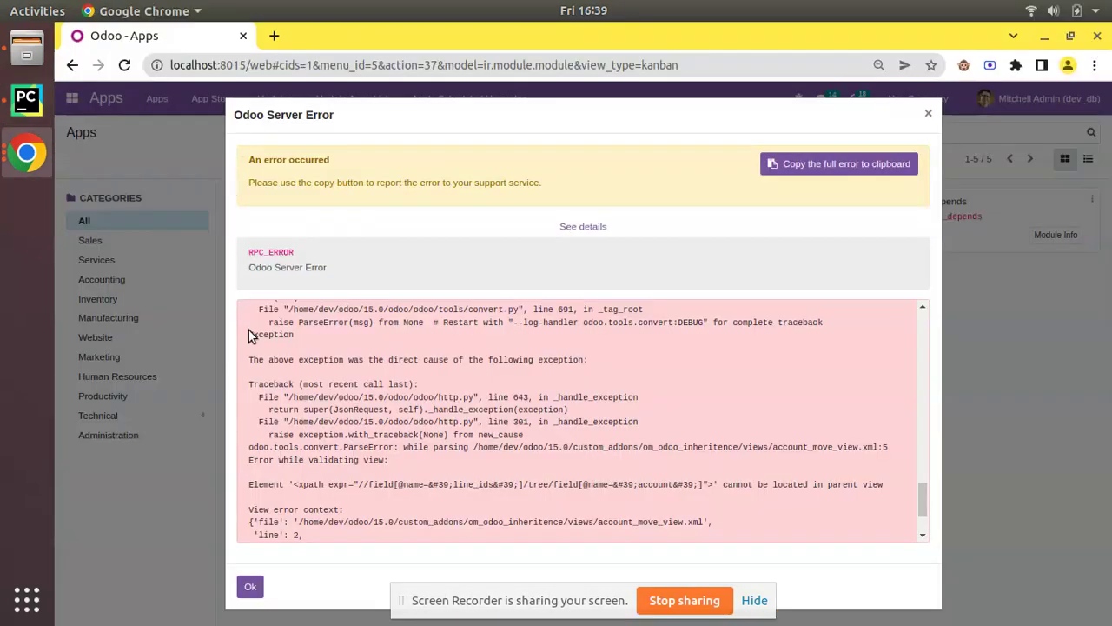
pyautogui.click(243, 586)
pyautogui.click(502, 200)
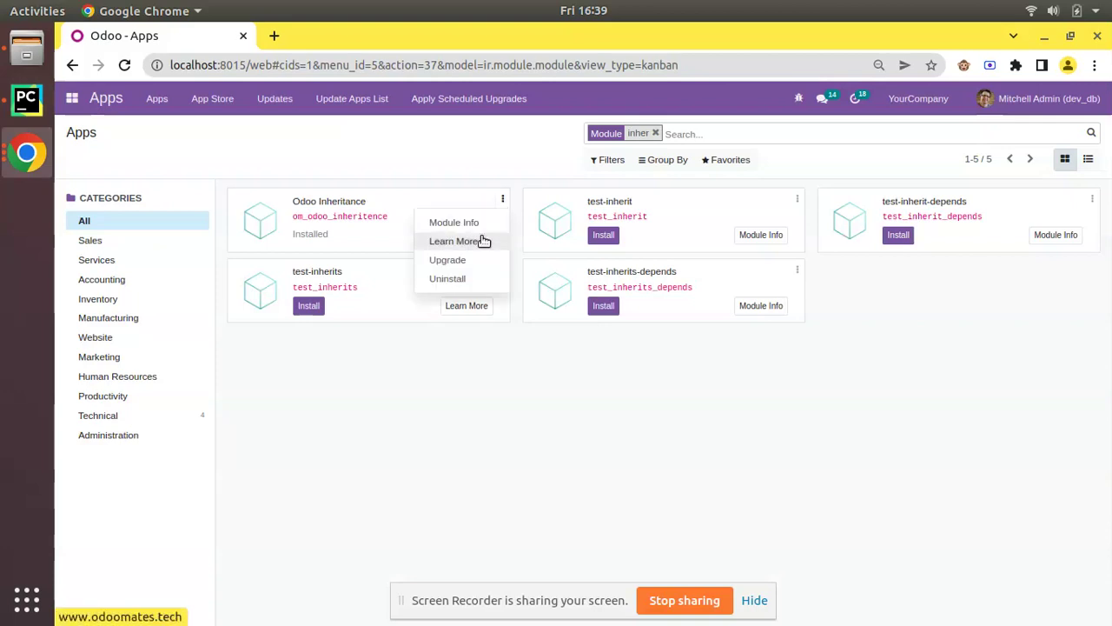
pyautogui.click(461, 257)
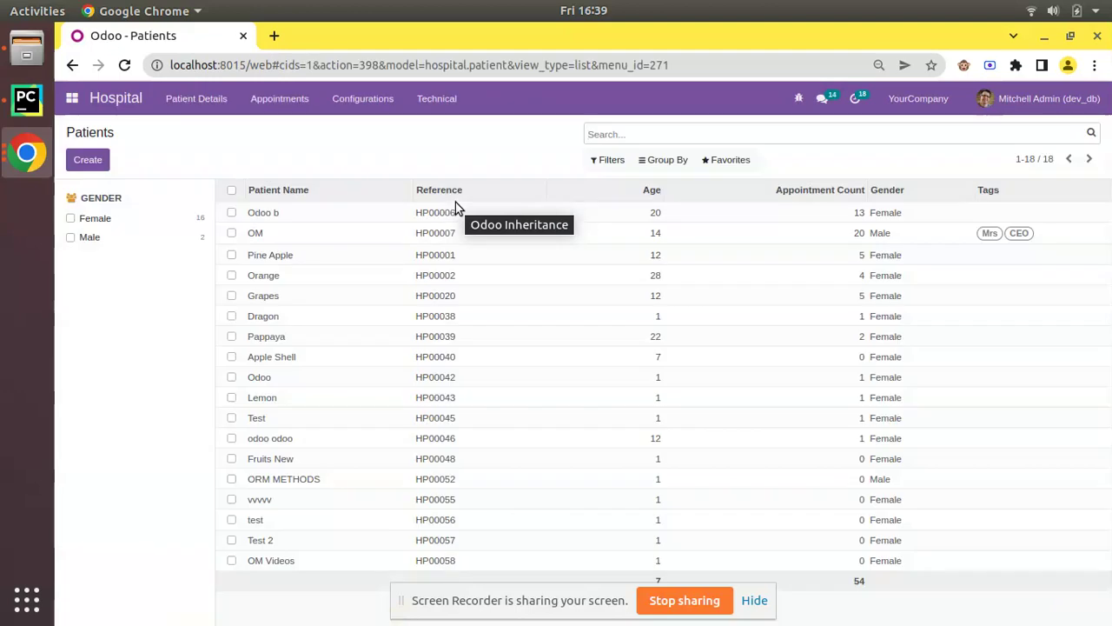
pyautogui.click(72, 100)
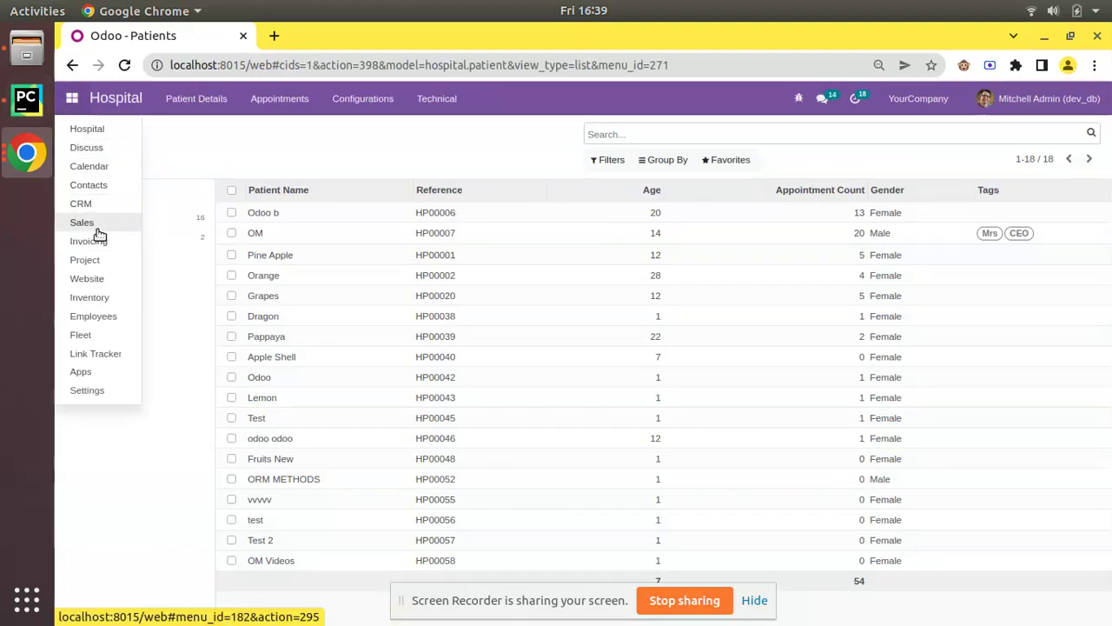
pyautogui.click(98, 241)
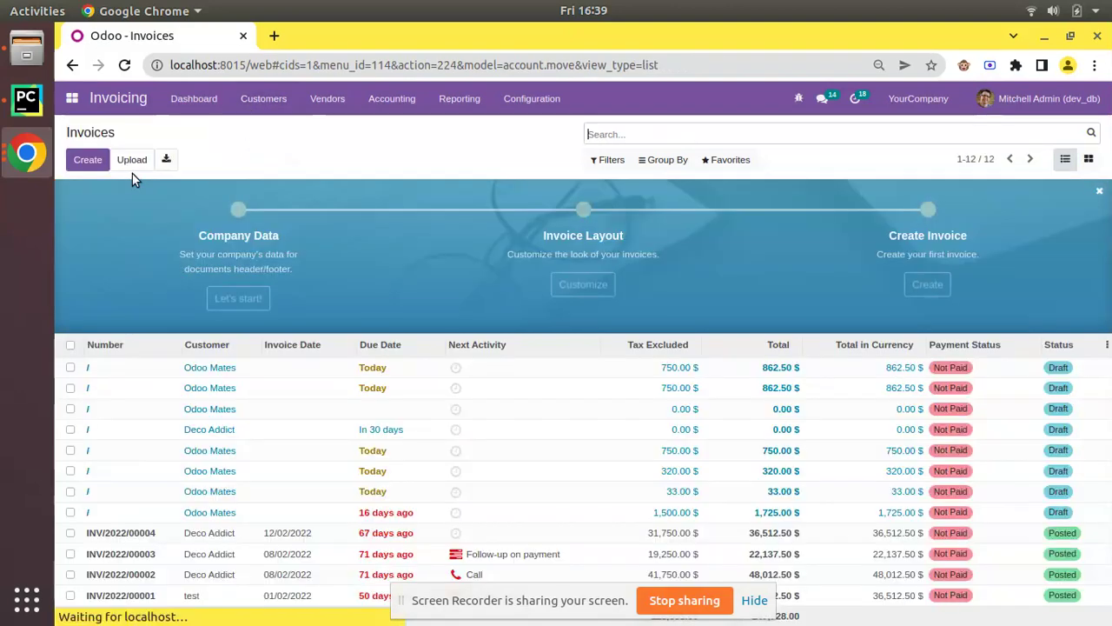
# Step: Create a new customer invoice with Odoo Mates as the customer
pyautogui.click(83, 160)
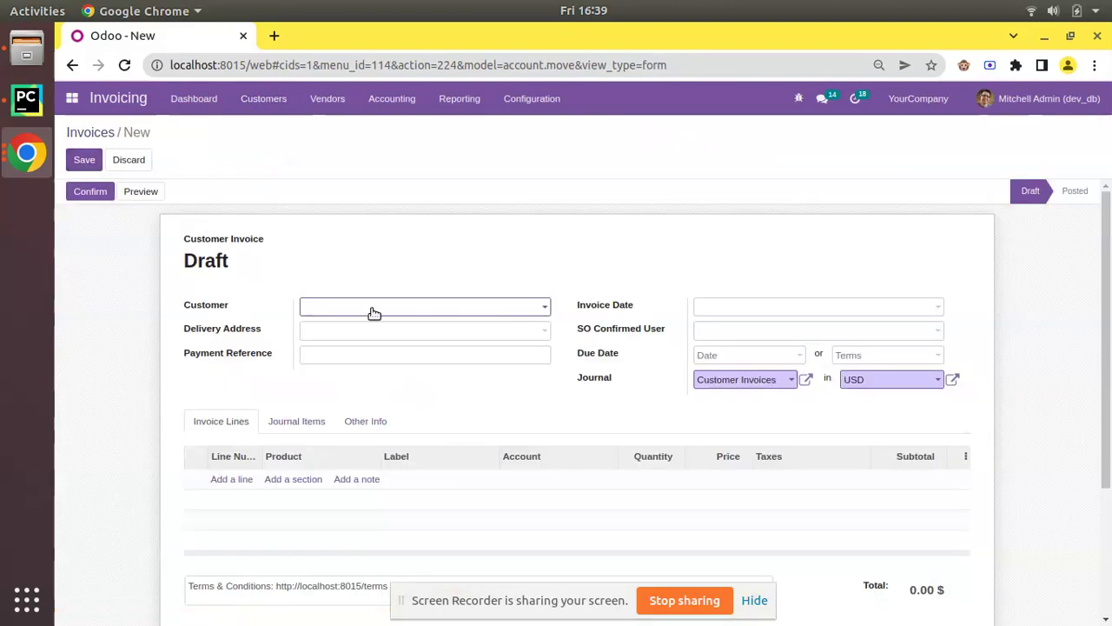
pyautogui.click(373, 309)
pyautogui.click(378, 330)
pyautogui.click(356, 310)
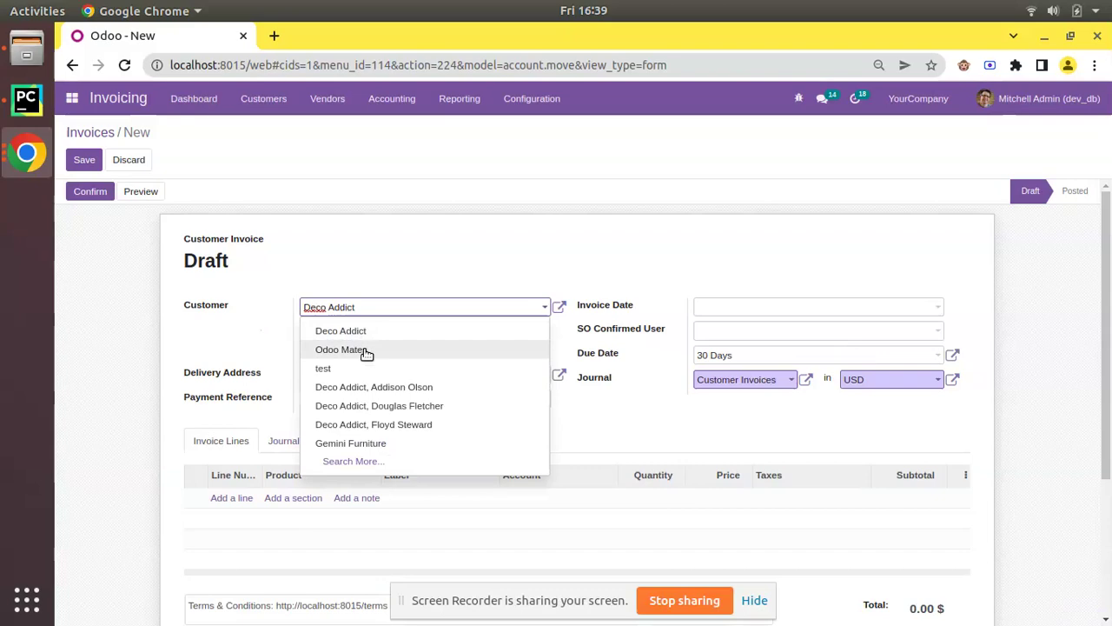
pyautogui.click(365, 351)
pyautogui.scroll(-2, 261, 365)
# Step: Add an [E-COM09] Large Desk line with Line Number 1 and save the invoice
pyautogui.click(231, 393)
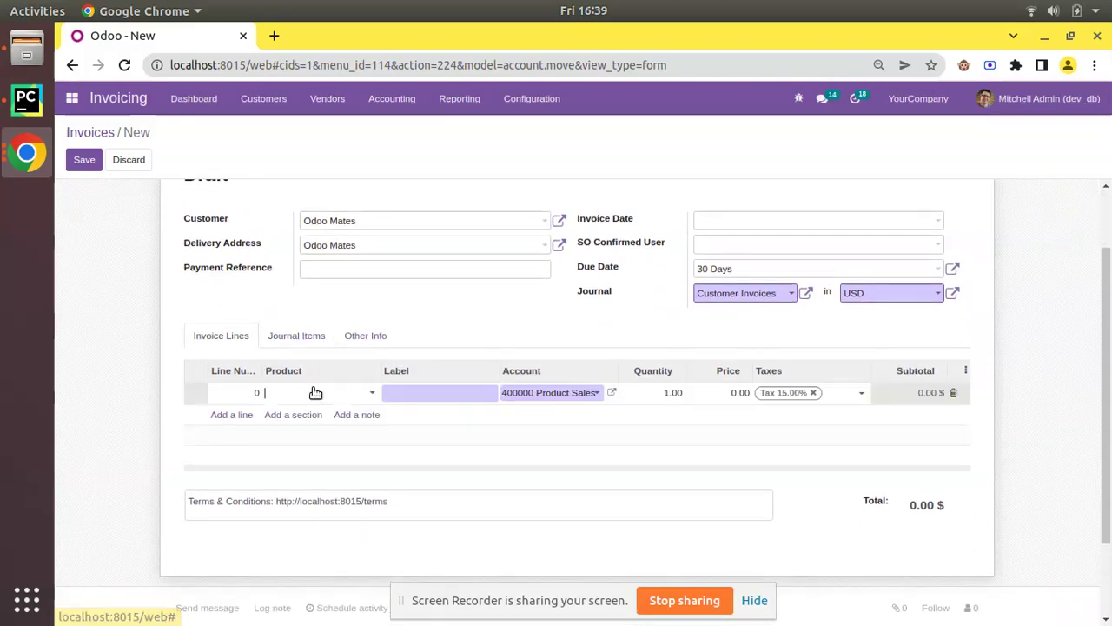
pyautogui.click(315, 393)
pyautogui.click(371, 528)
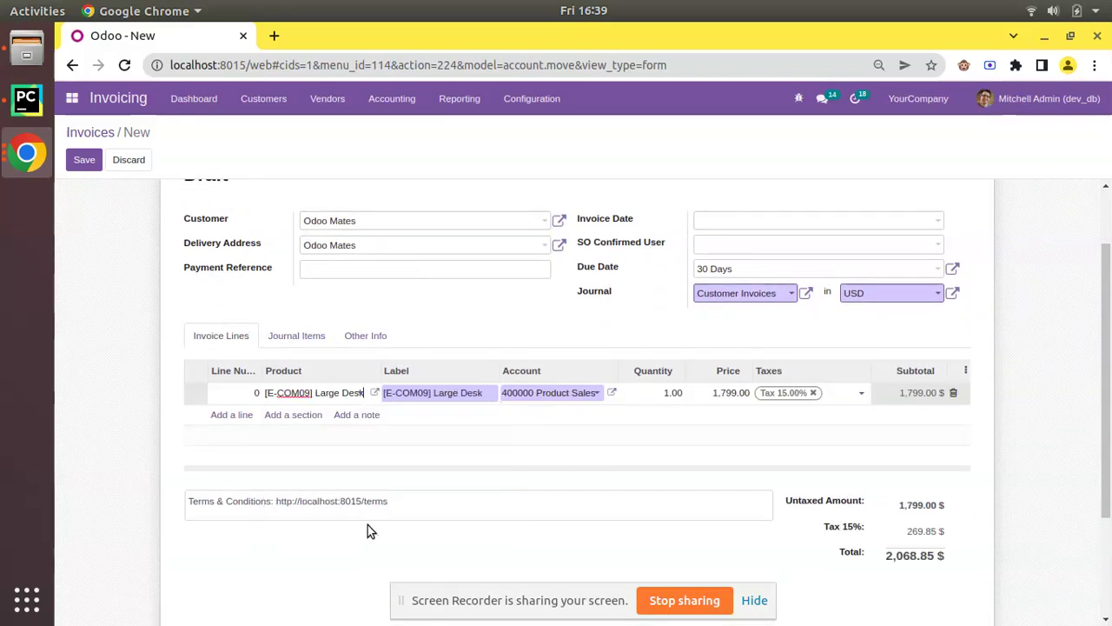
pyautogui.click(248, 393)
pyautogui.write('1')
pyautogui.click(79, 256)
pyautogui.click(82, 162)
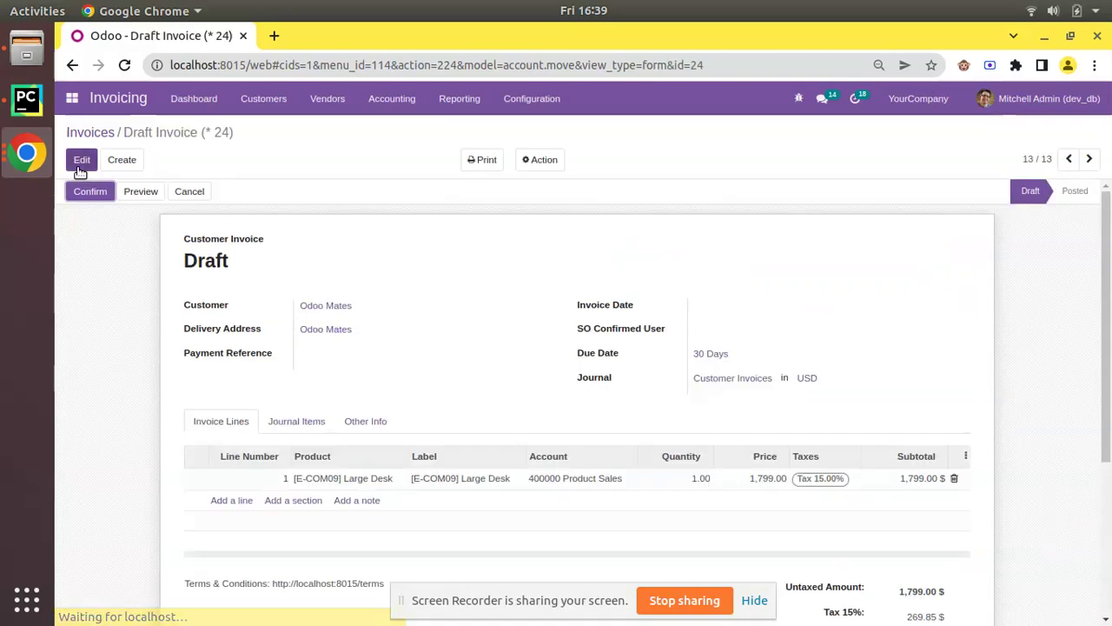